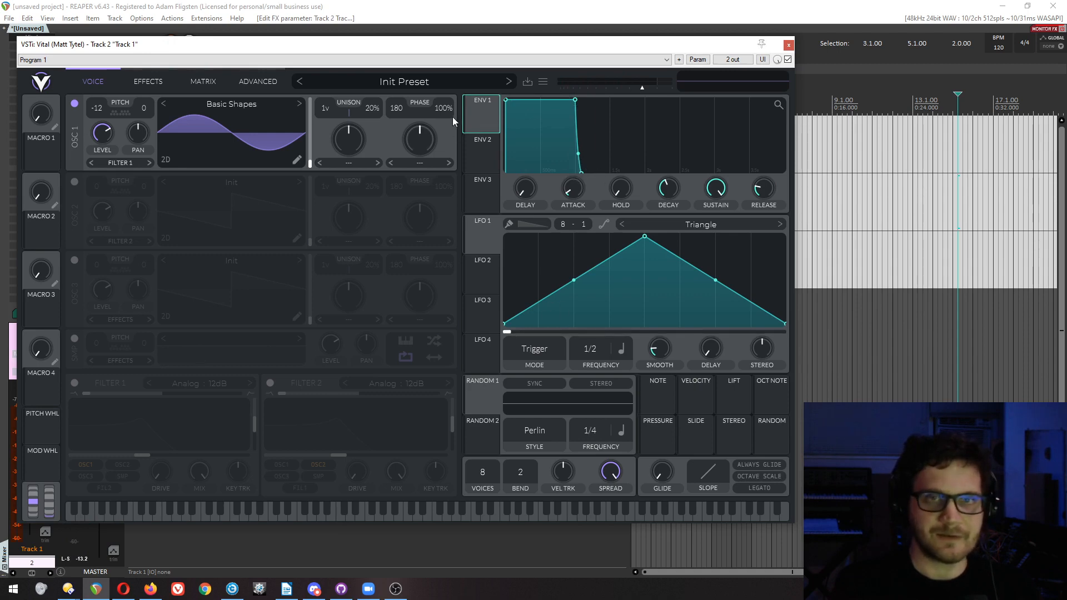
# Compare the shapes of Env 2 and Env 3.
pyautogui.click(488, 151)
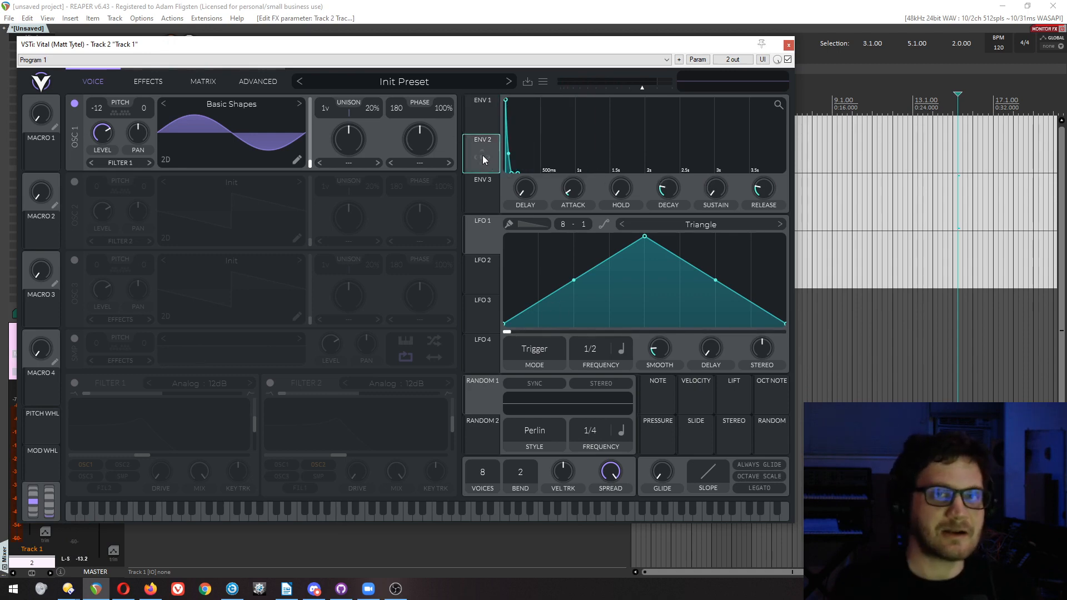
pyautogui.click(484, 200)
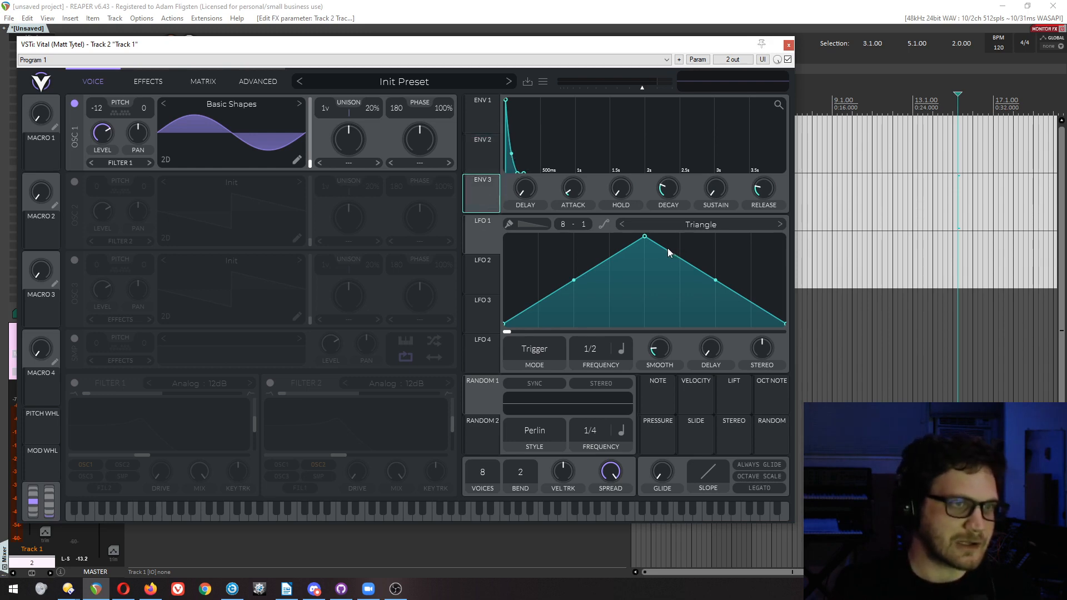
pyautogui.click(487, 164)
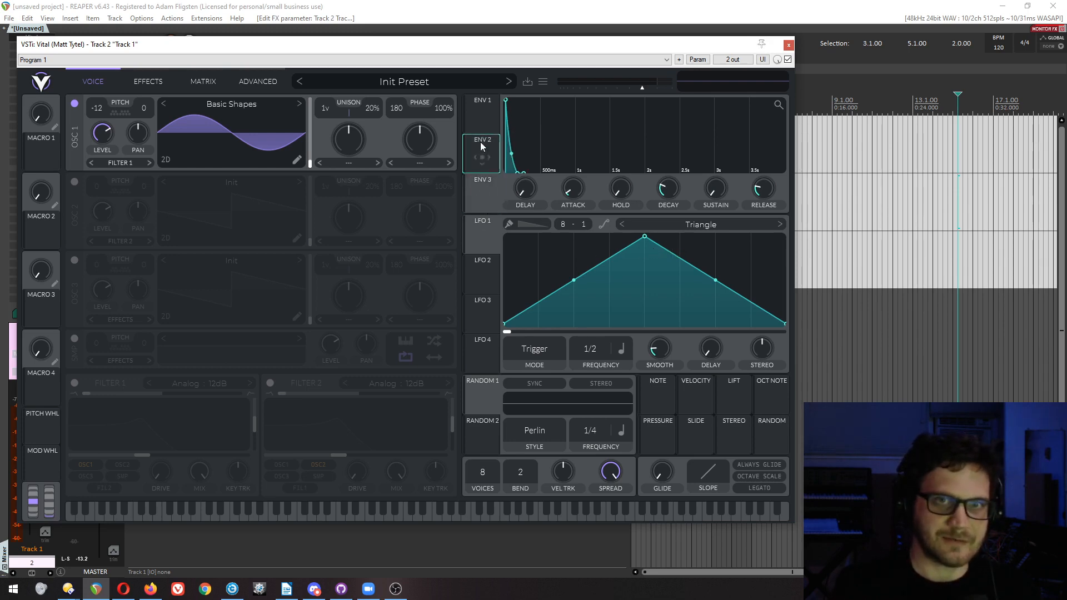
pyautogui.click(487, 200)
pyautogui.click(485, 207)
pyautogui.click(488, 150)
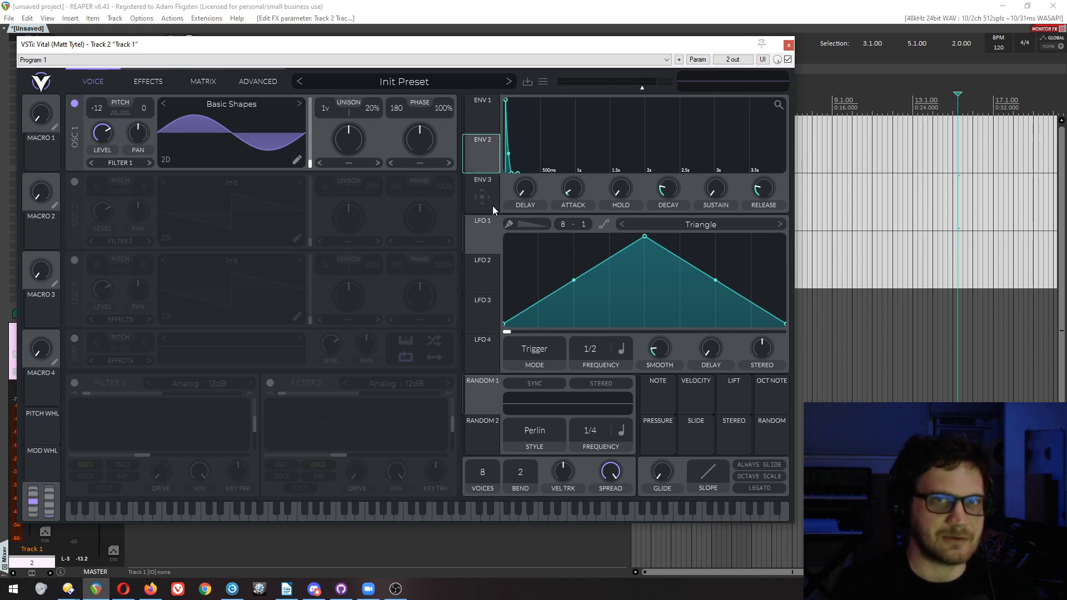
pyautogui.click(493, 206)
pyautogui.click(478, 147)
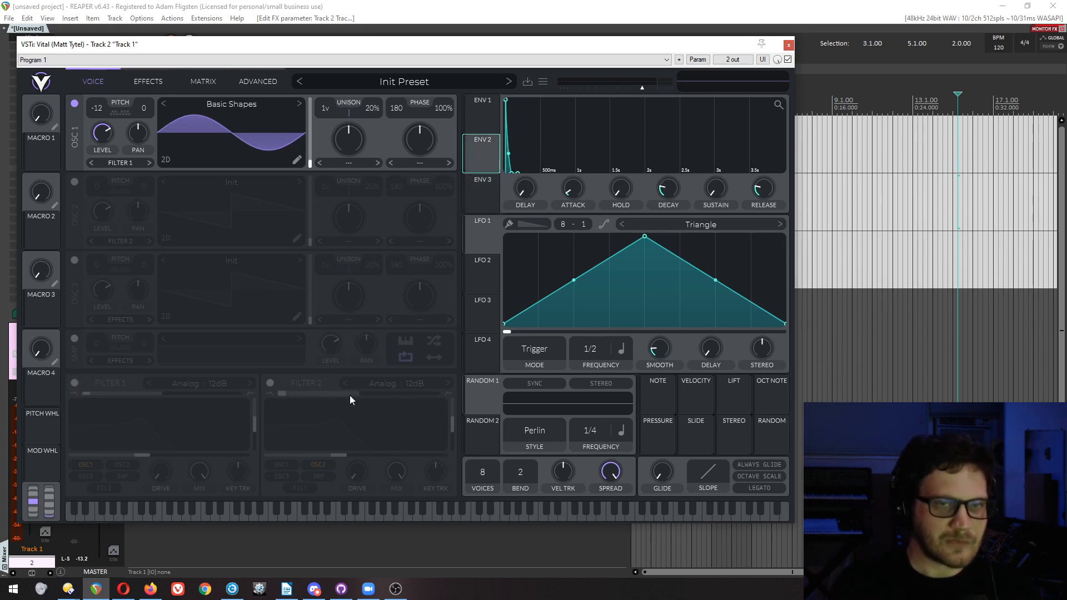
# Route Env 2 to oscillator 1's transpose with a modulation amount of 60.
pyautogui.click(147, 81)
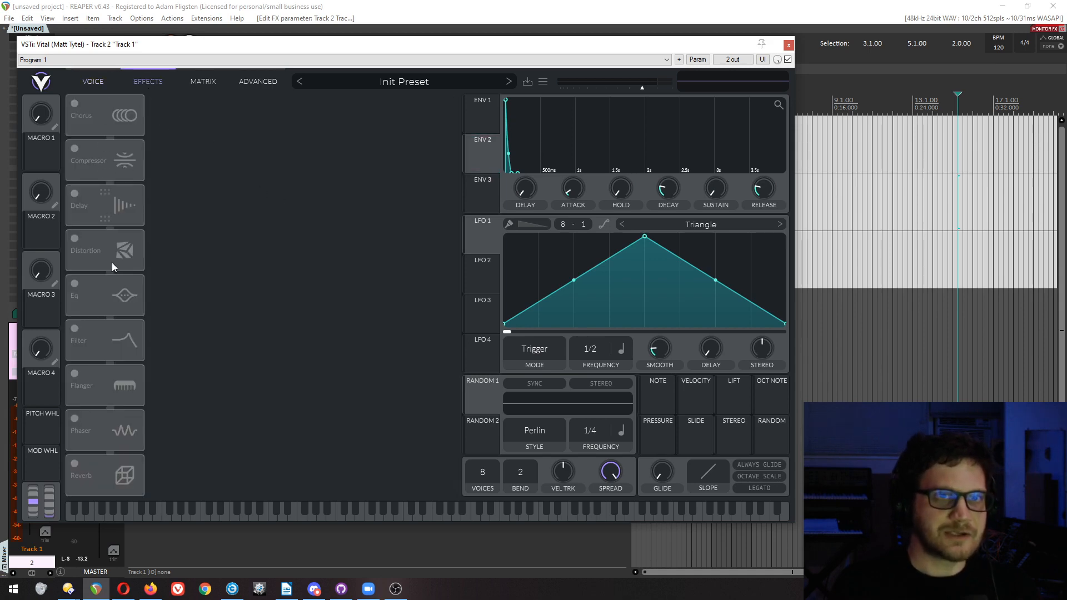
pyautogui.click(204, 81)
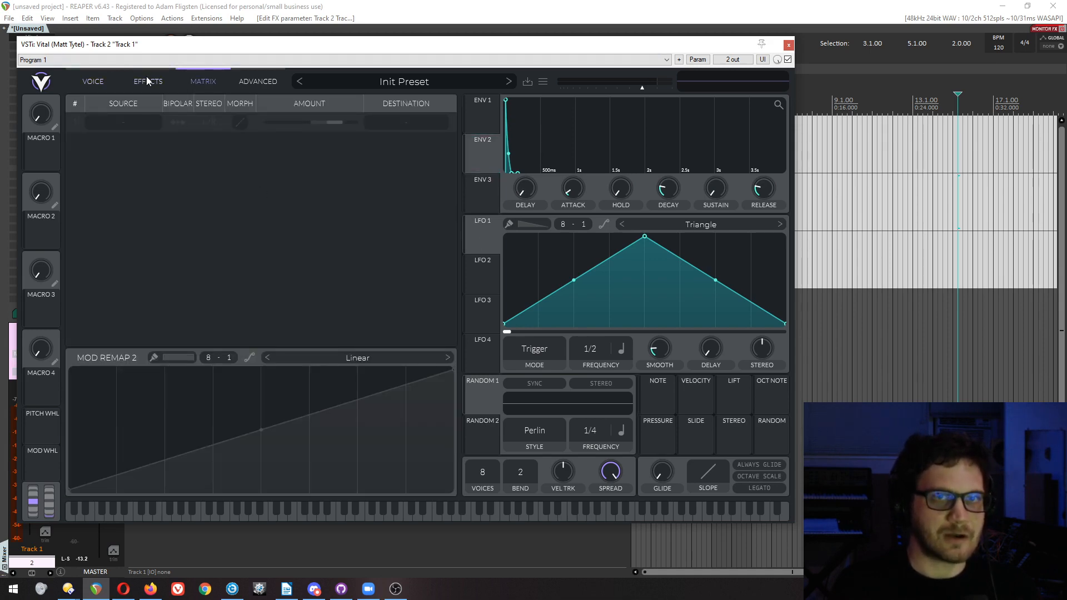
pyautogui.click(93, 80)
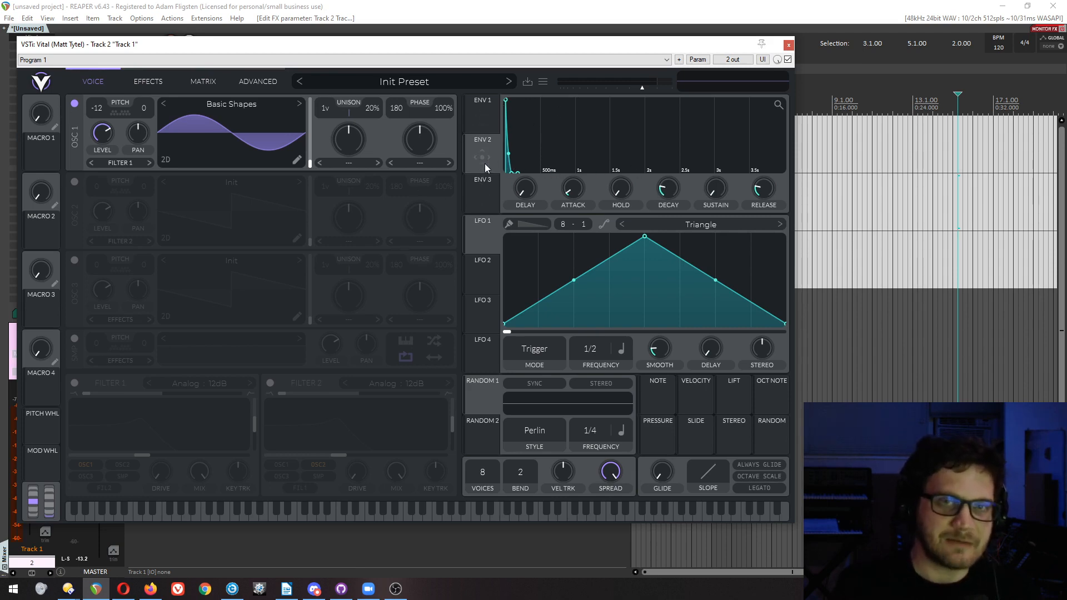
pyautogui.moveTo(484, 159); pyautogui.dragTo(99, 130)
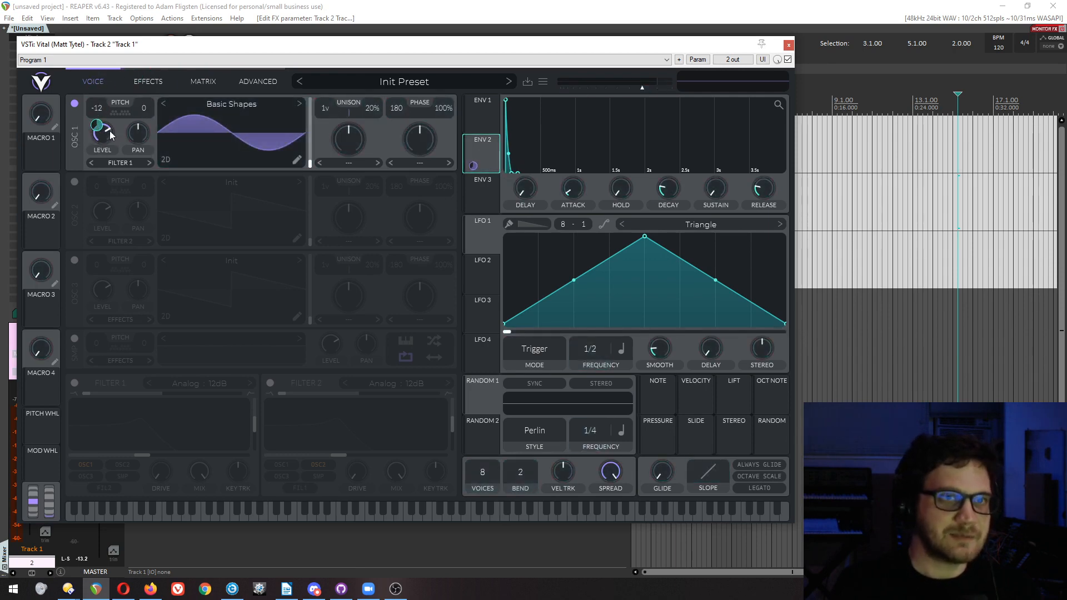
pyautogui.moveTo(98, 129)
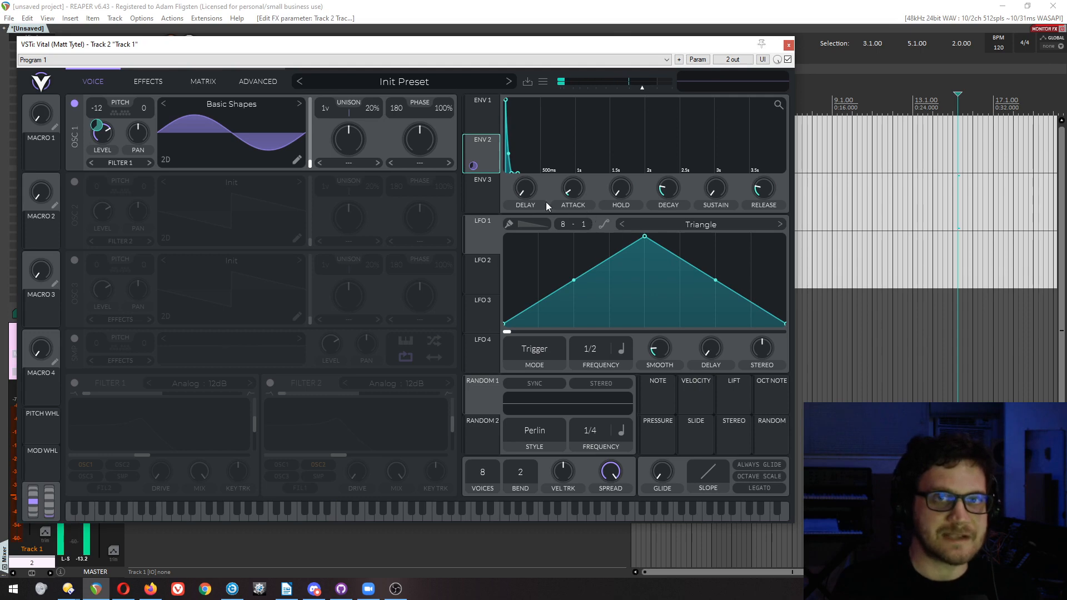
# Set the Env 3 attack to 0 seconds and route Env 3 to oscillator 1's transpose.
pyautogui.click(486, 115)
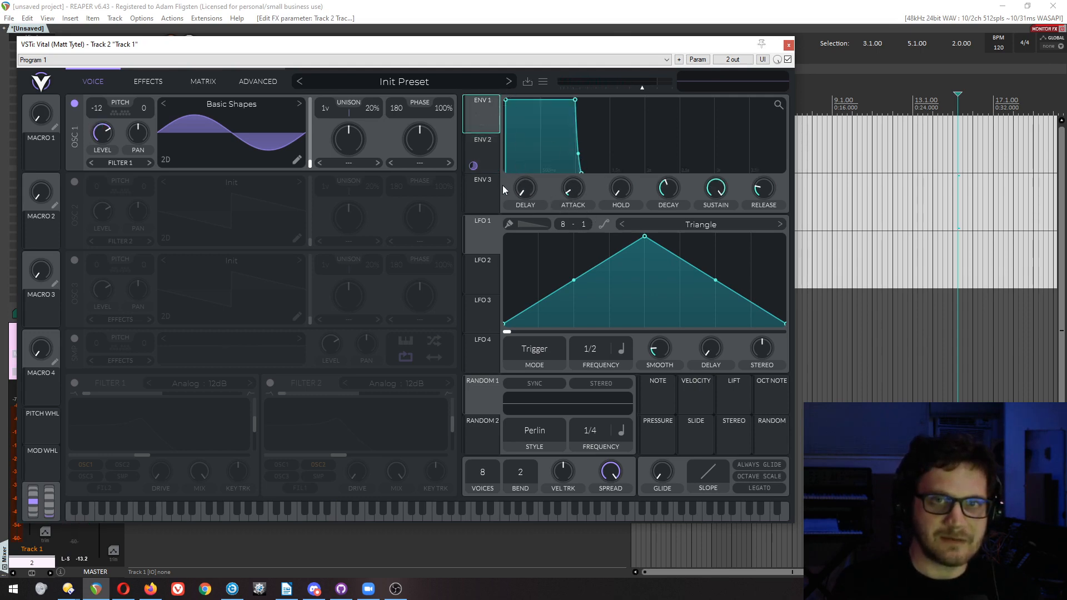
pyautogui.click(481, 146)
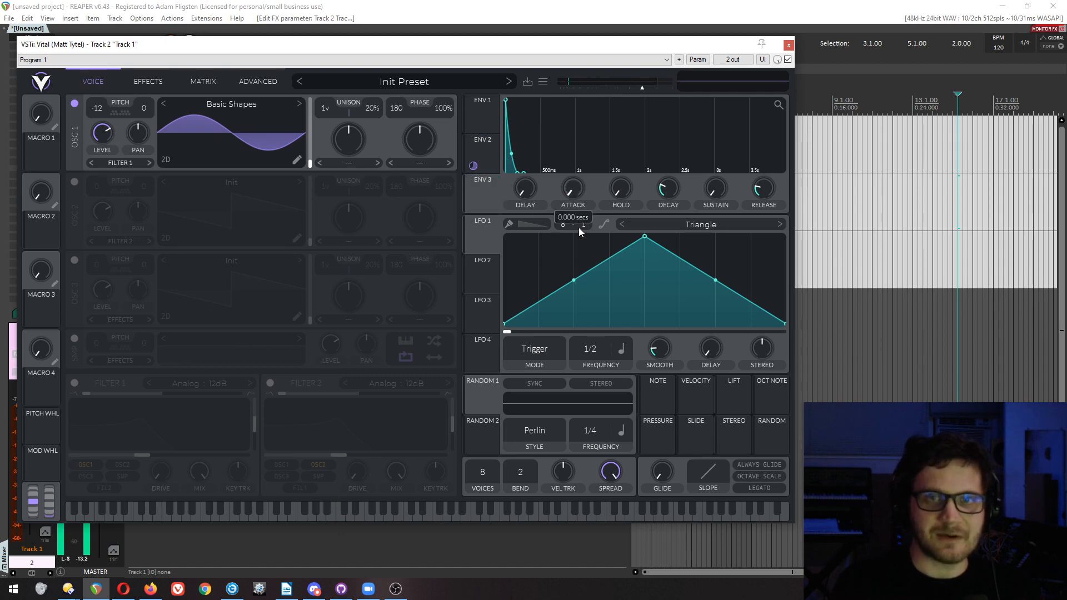
pyautogui.moveTo(484, 196); pyautogui.dragTo(99, 106)
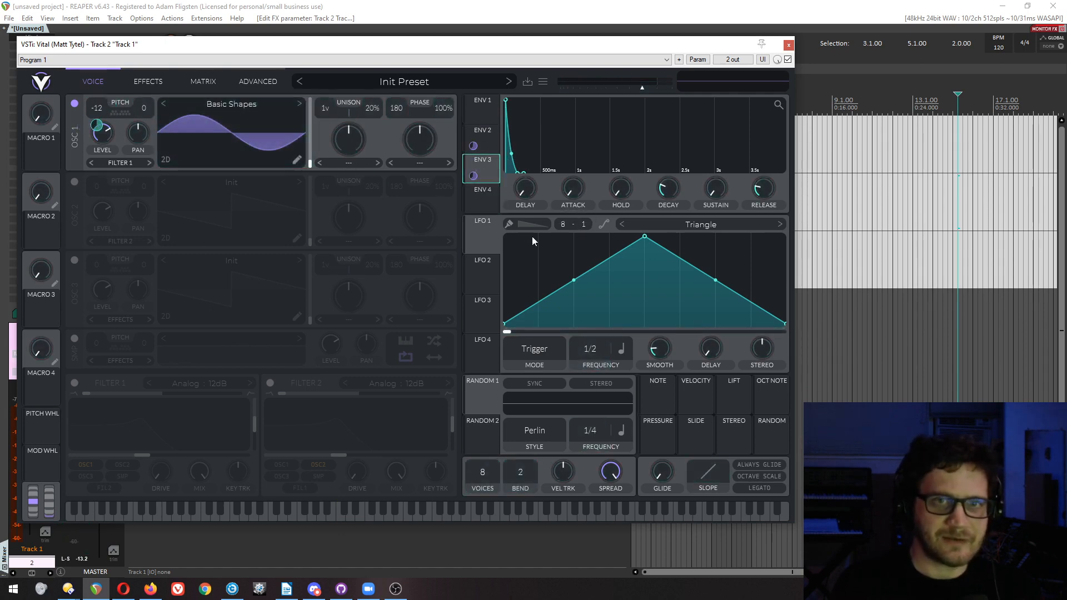
# Reduce the amount of Env 3's modulation of oscillator 1's transpose to a small positive value.
pyautogui.click(160, 81)
pyautogui.click(101, 80)
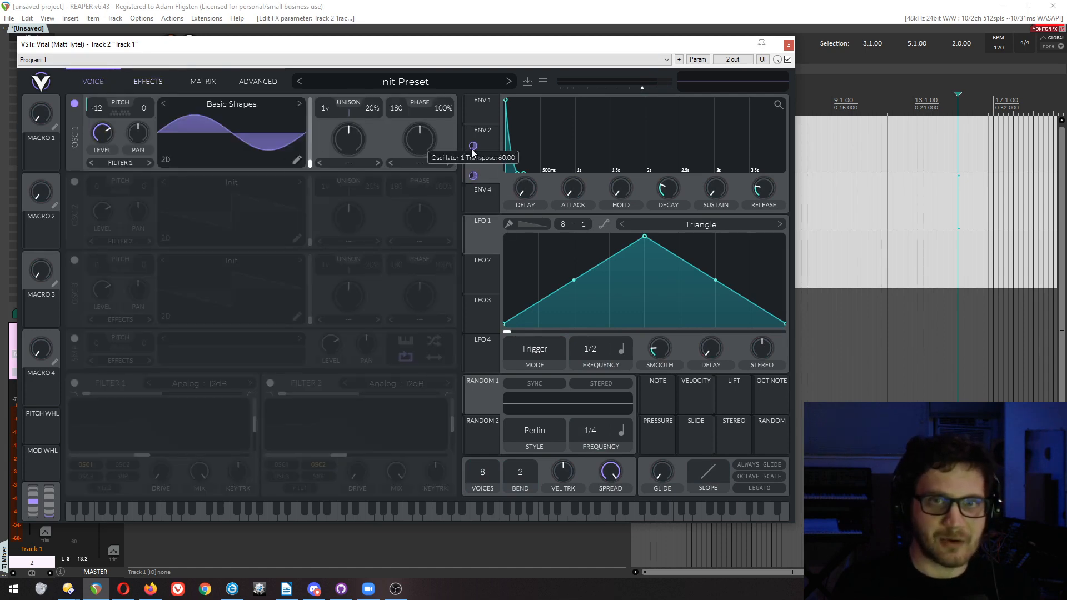
pyautogui.click(198, 82)
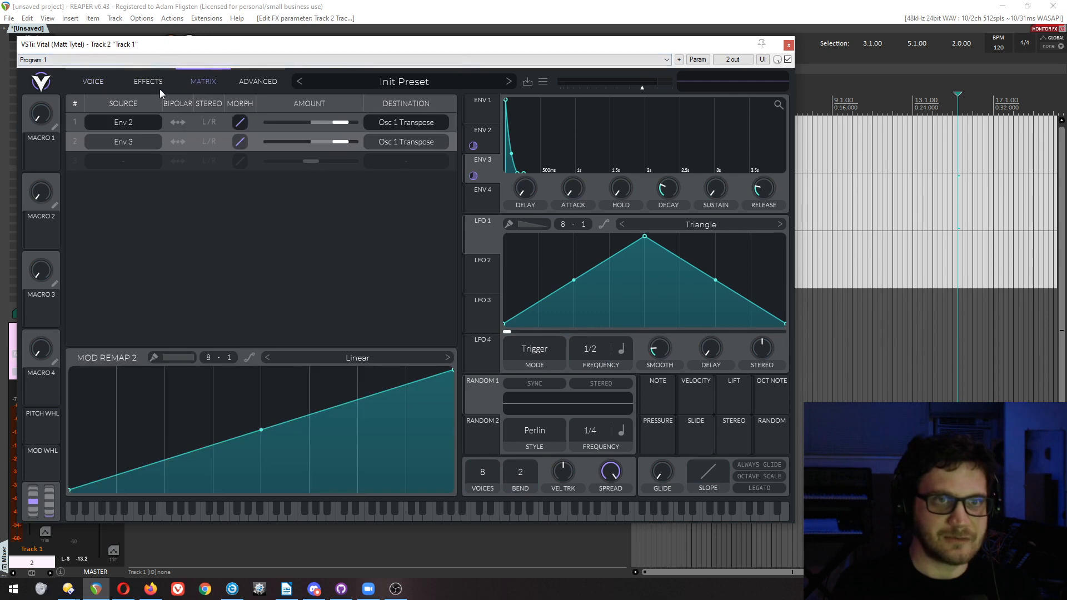
pyautogui.rightClick(340, 141)
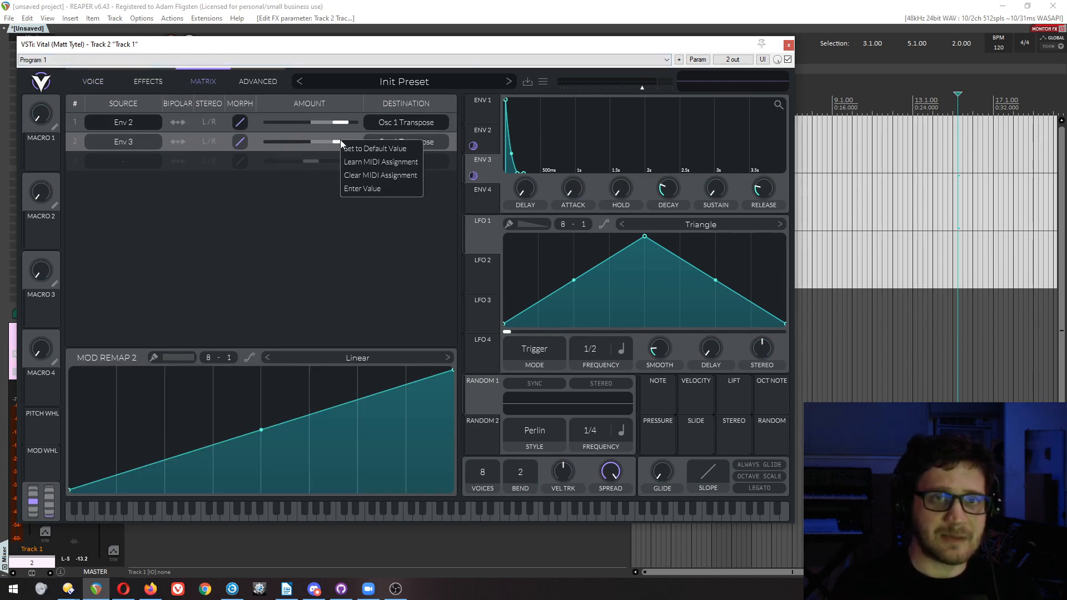
pyautogui.click(367, 190)
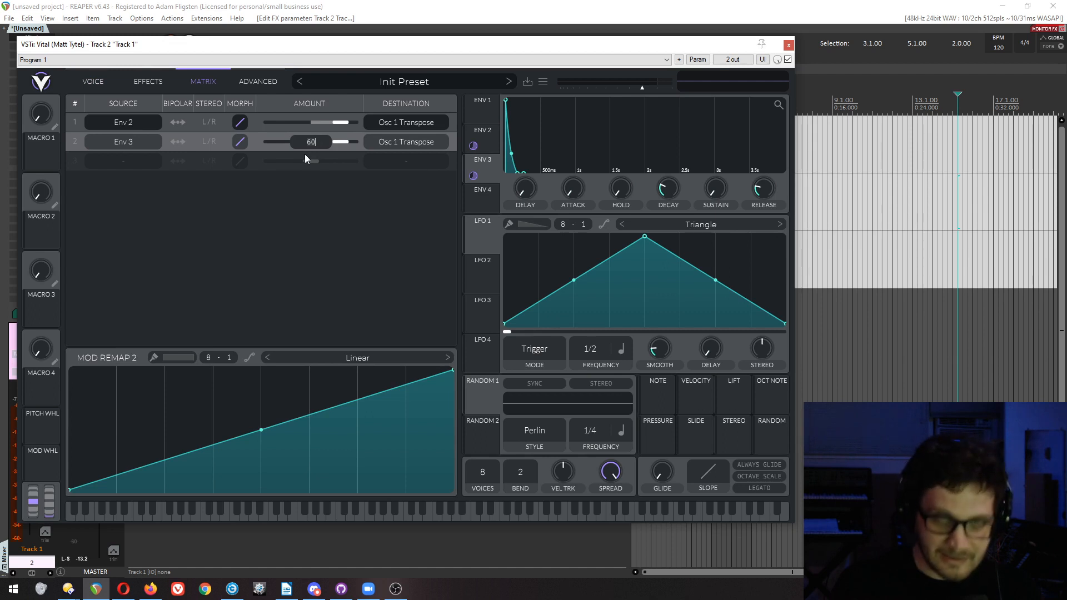
pyautogui.press('Return')
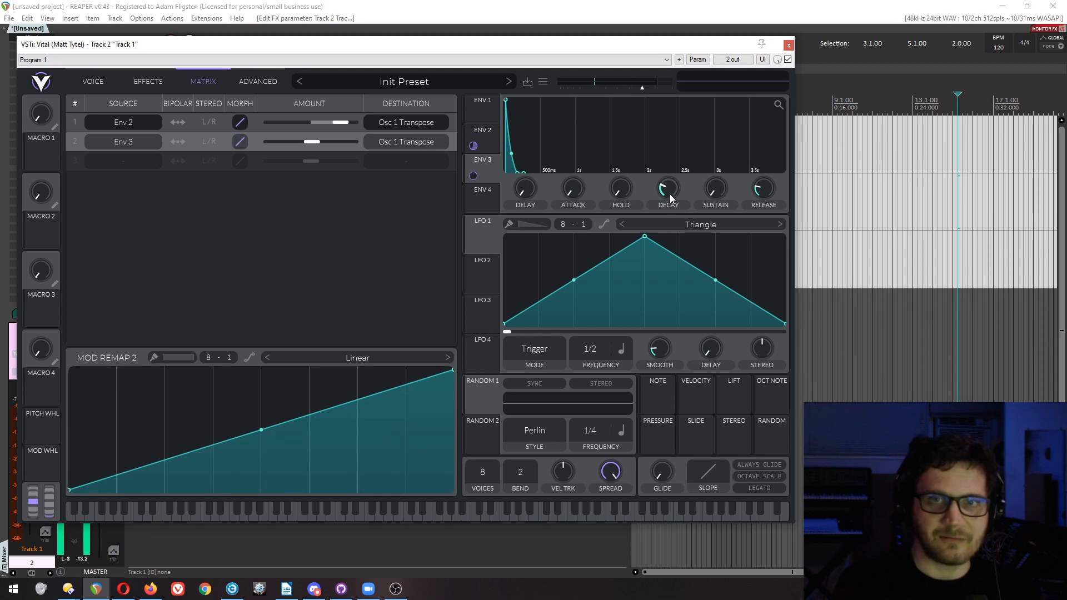
# Lengthen the Env 3 decay to about 1 second.
pyautogui.moveTo(669, 197); pyautogui.dragTo(668, 189)
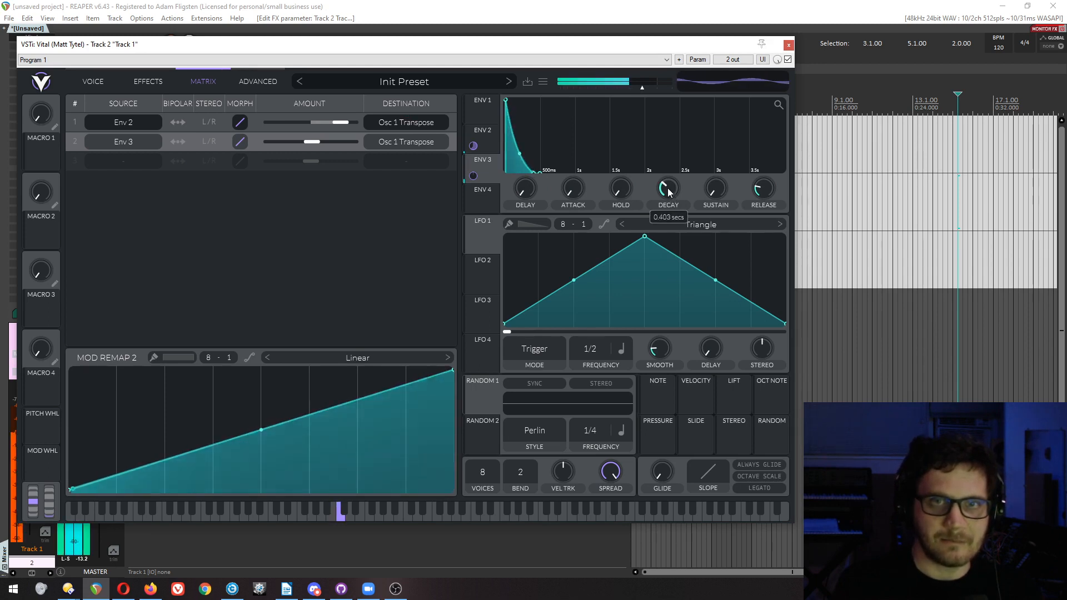
pyautogui.scroll(5, 669, 189)
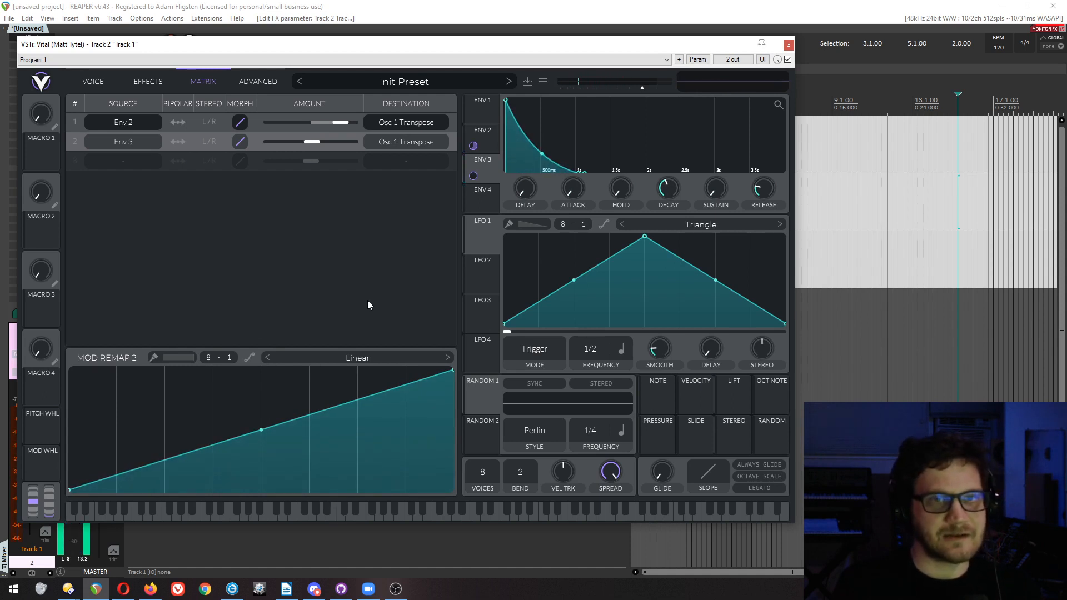
# Switch on Filter 1 and shorten the Env 3 decay to about 0.4 seconds.
pyautogui.click(98, 80)
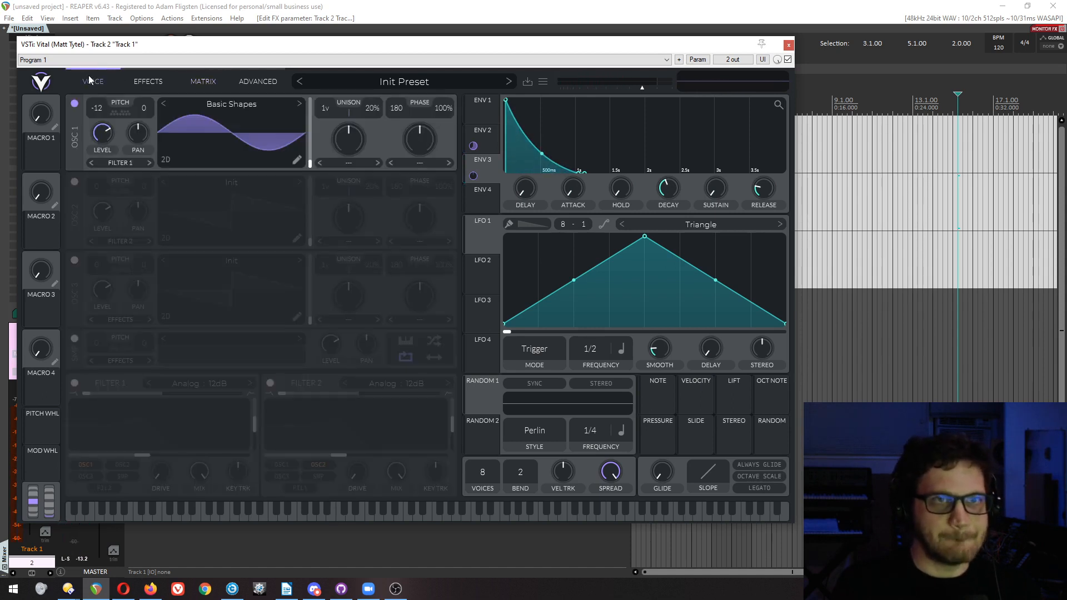
pyautogui.click(84, 388)
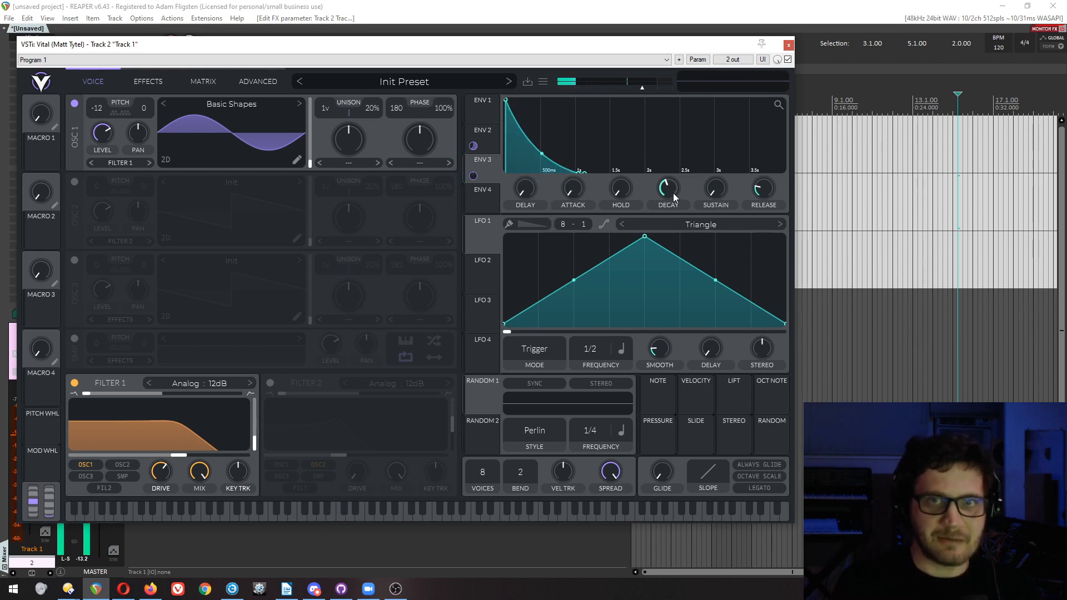
pyautogui.moveTo(665, 190); pyautogui.dragTo(671, 205)
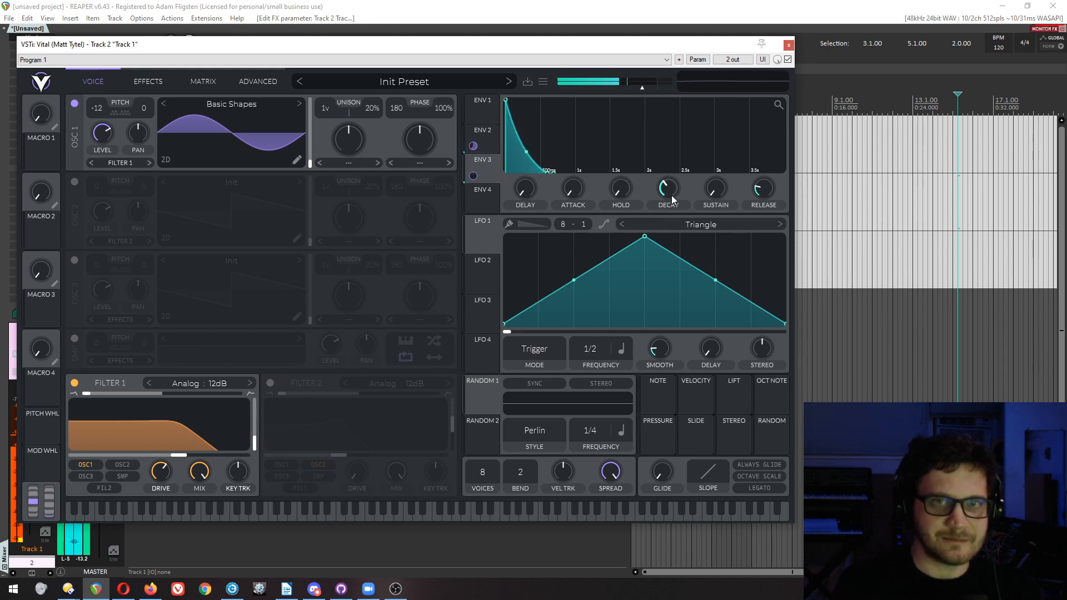
pyautogui.moveTo(671, 197)
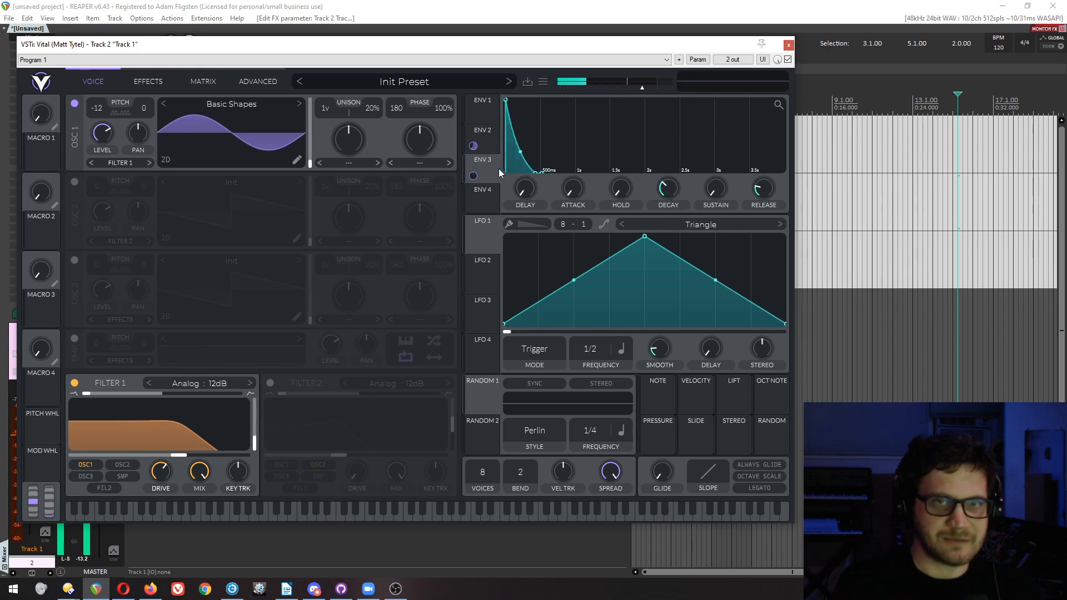
# Lower the amount of Env 2's modulation of oscillator 1's transpose to about 40.
pyautogui.click(153, 86)
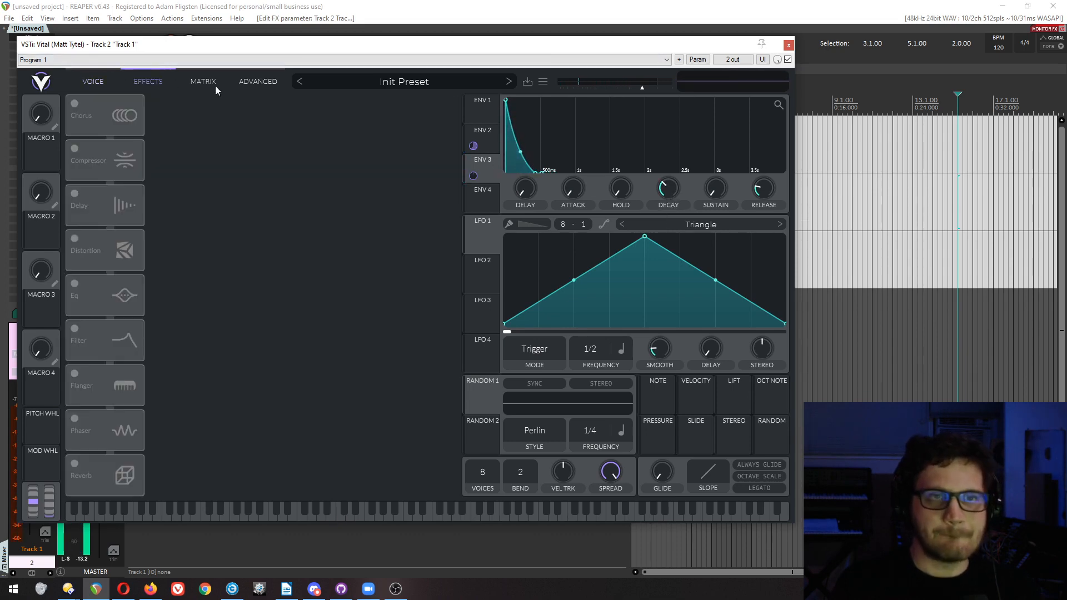
pyautogui.click(213, 84)
pyautogui.moveTo(470, 149)
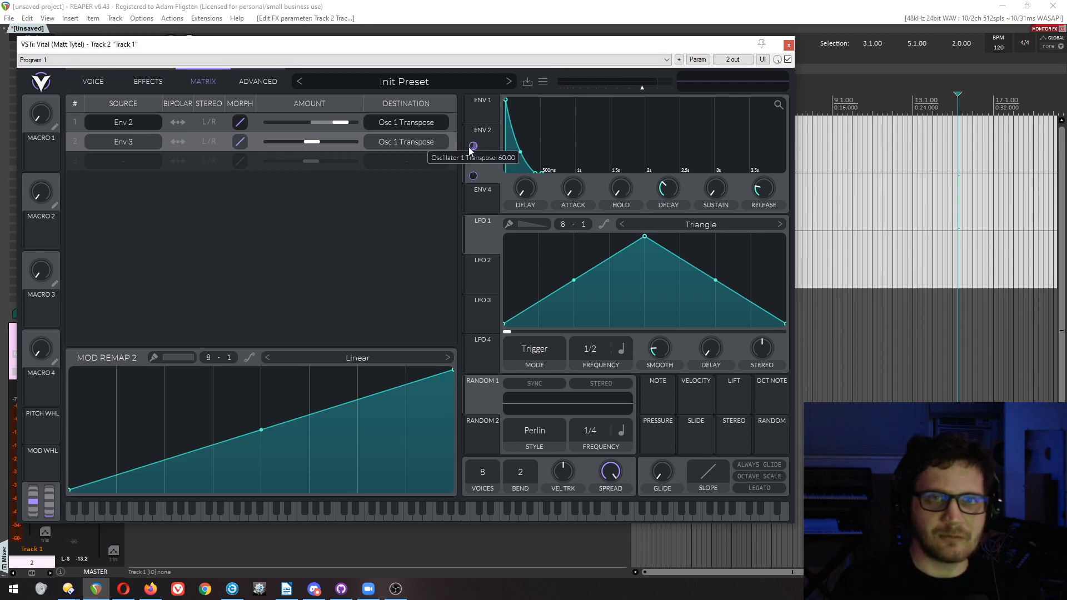
pyautogui.moveTo(474, 147); pyautogui.dragTo(474, 160)
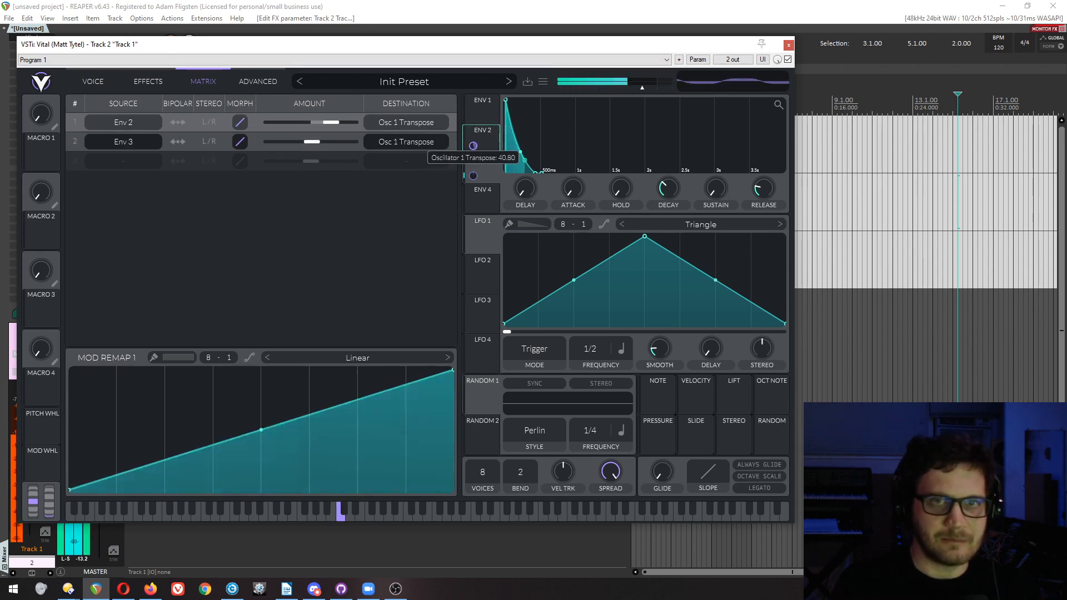
# Shorten the Env 3 decay to about 0.06 seconds and make the Env 2 decay slightly shorter.
pyautogui.click(489, 169)
pyautogui.moveTo(661, 202)
pyautogui.mouseDown()
pyautogui.moveTo(661, 214)
pyautogui.moveTo(668, 200)
pyautogui.mouseUp()
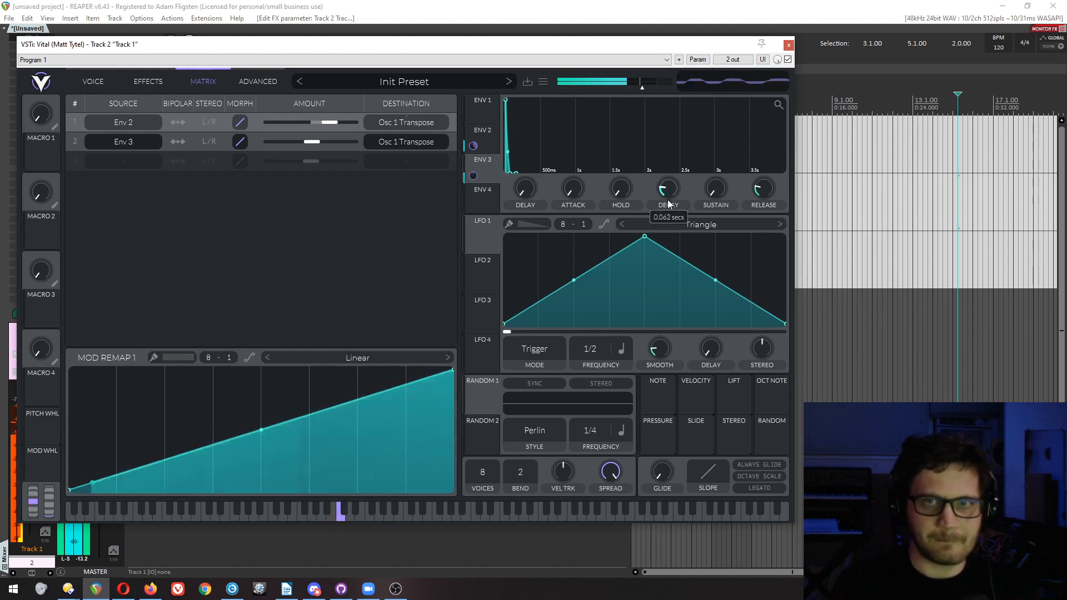
pyautogui.click(490, 139)
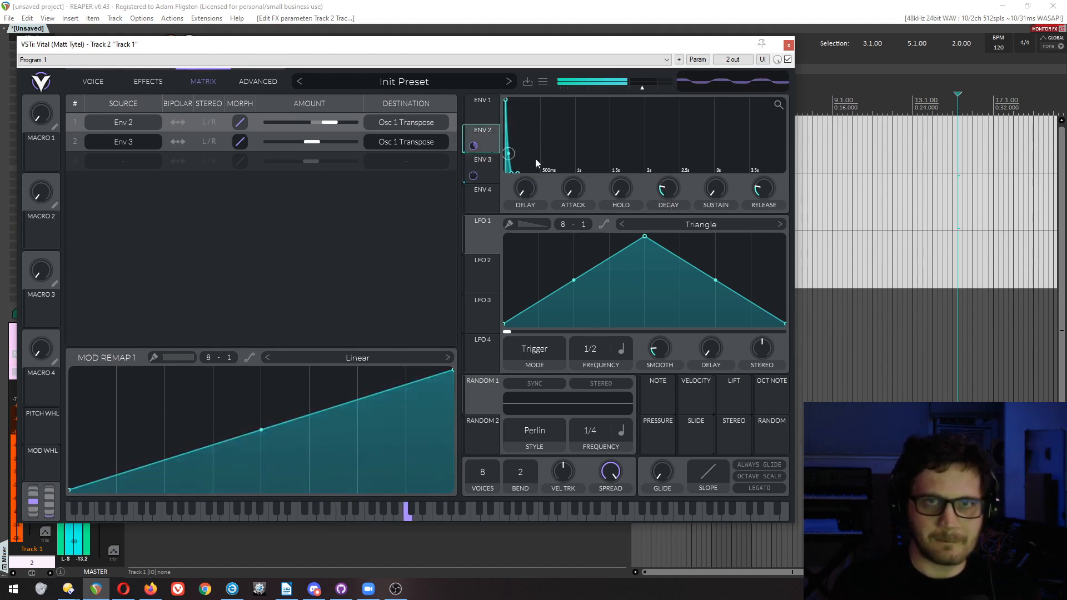
pyautogui.moveTo(670, 189); pyautogui.dragTo(671, 198)
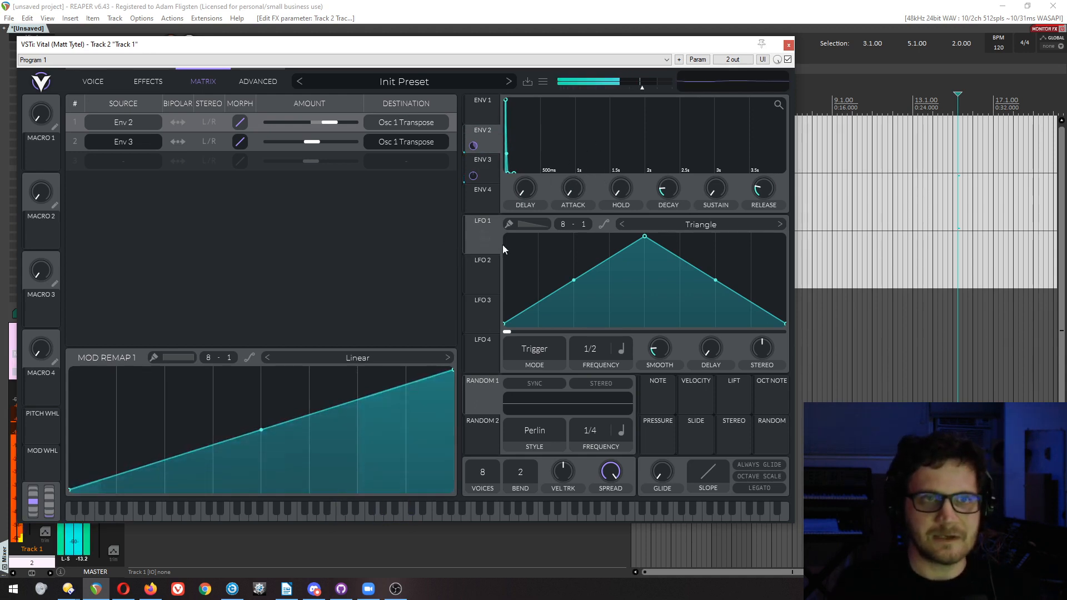
# Route Env 2 to the cutoff of Filter 1 in the voice section.
pyautogui.click(94, 82)
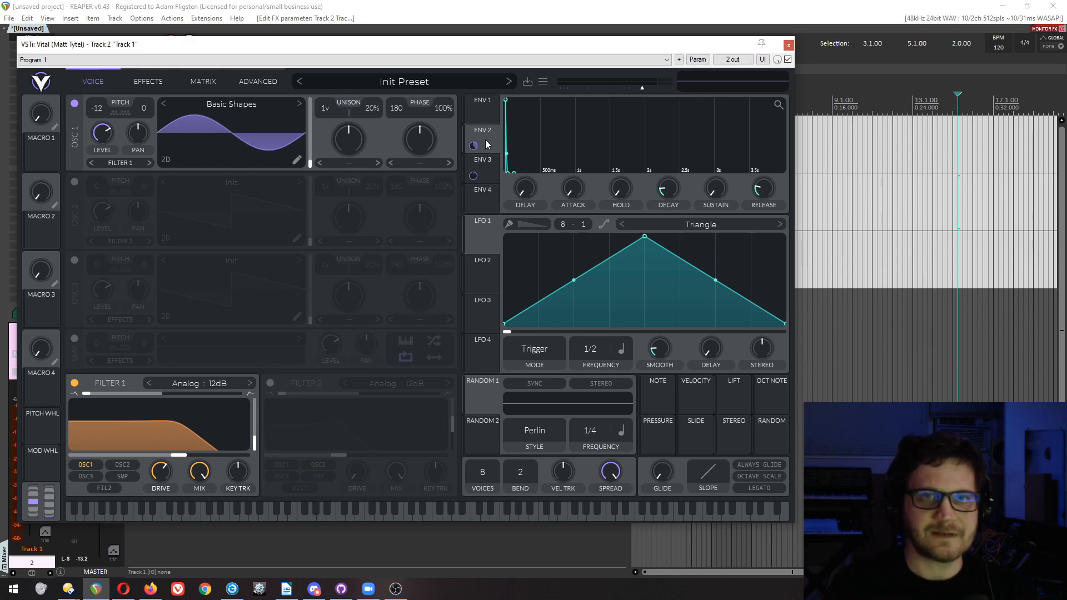
pyautogui.moveTo(487, 140); pyautogui.dragTo(179, 440)
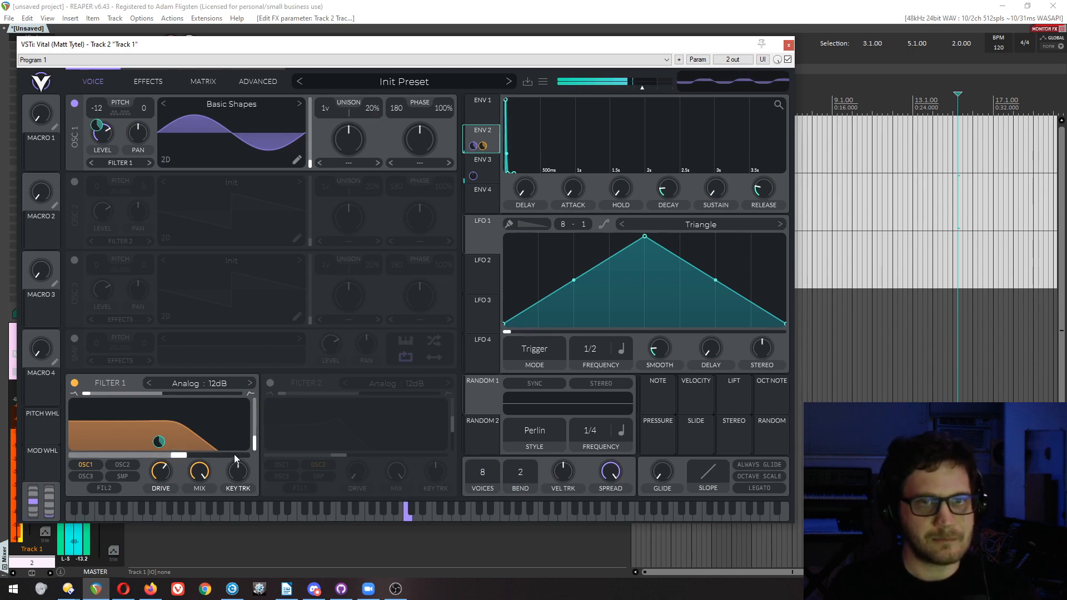
# Enable the noise sampler with its level turned fully down and route Env 2 to that level.
pyautogui.click(74, 339)
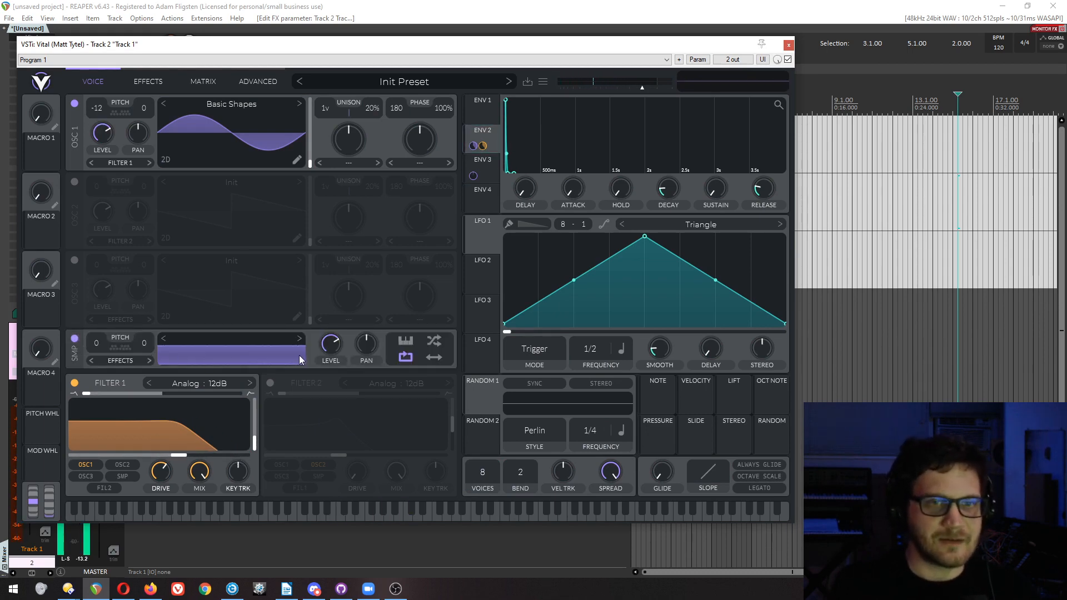
pyautogui.moveTo(332, 346); pyautogui.dragTo(333, 390)
pyautogui.moveTo(492, 134); pyautogui.dragTo(328, 416)
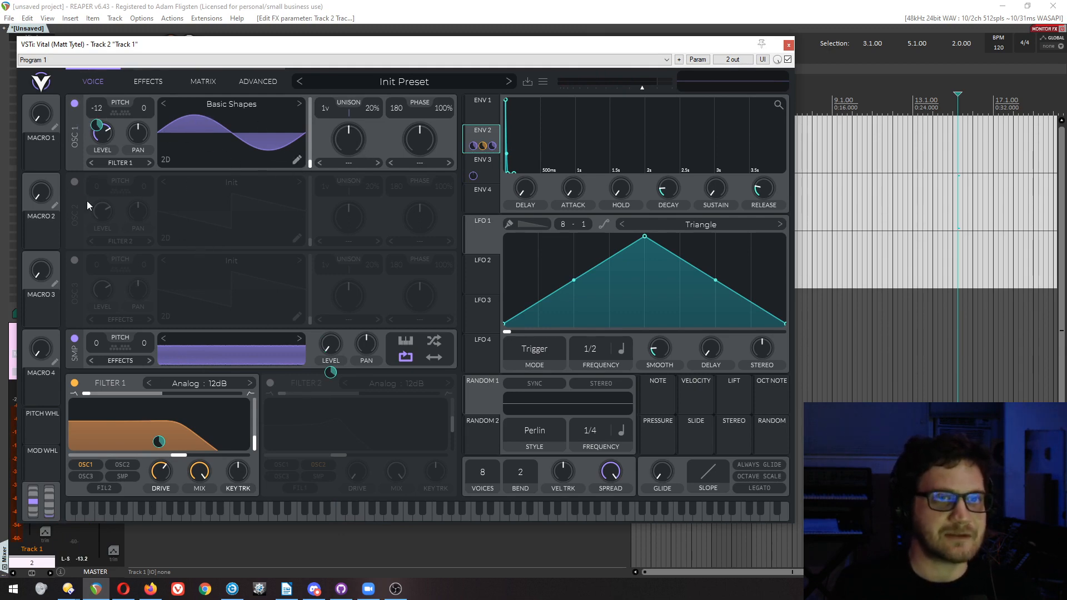
# Enable oscillator 2, load the Basic Shapes wavetable and move its wavetable position to the square wave.
pyautogui.click(75, 183)
pyautogui.click(227, 183)
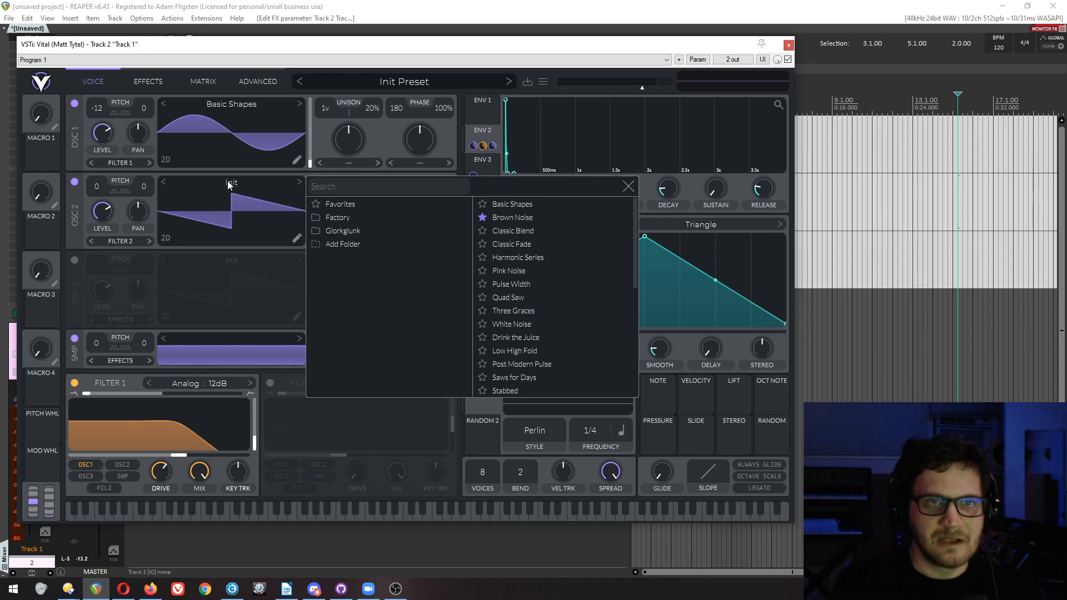
pyautogui.click(513, 204)
pyautogui.click(302, 234)
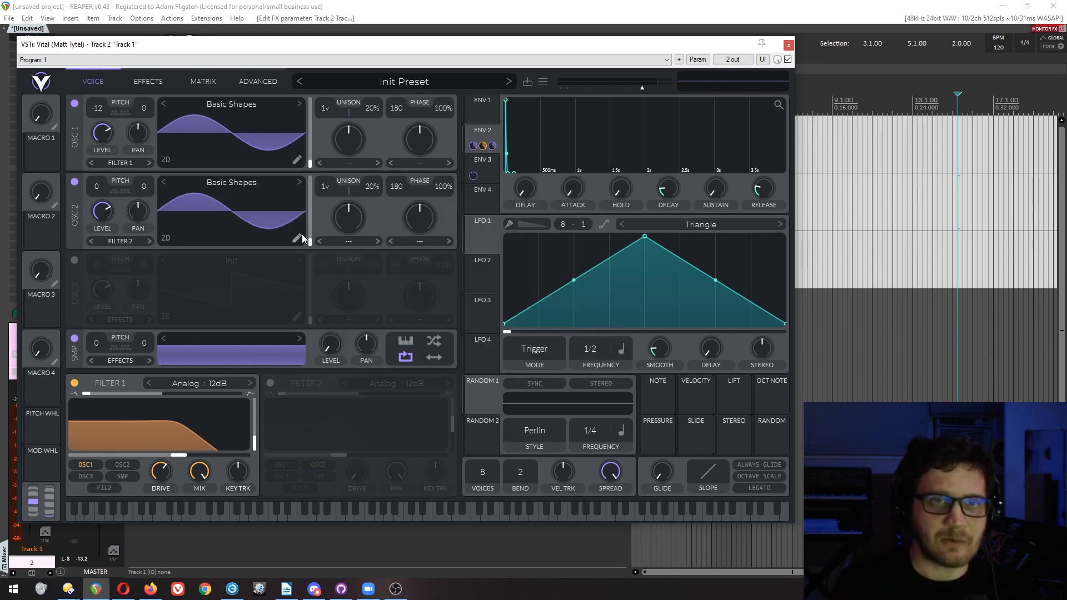
pyautogui.moveTo(313, 223); pyautogui.dragTo(314, 198)
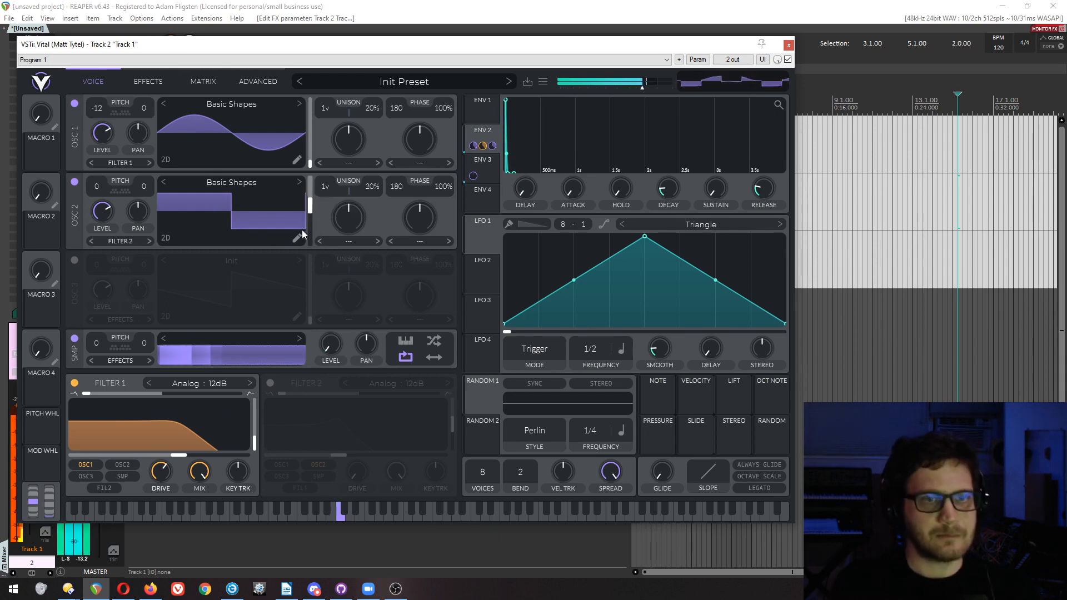
# Feed oscillator 2 into Filter 1 and turn its level down to a low setting.
pyautogui.click(124, 466)
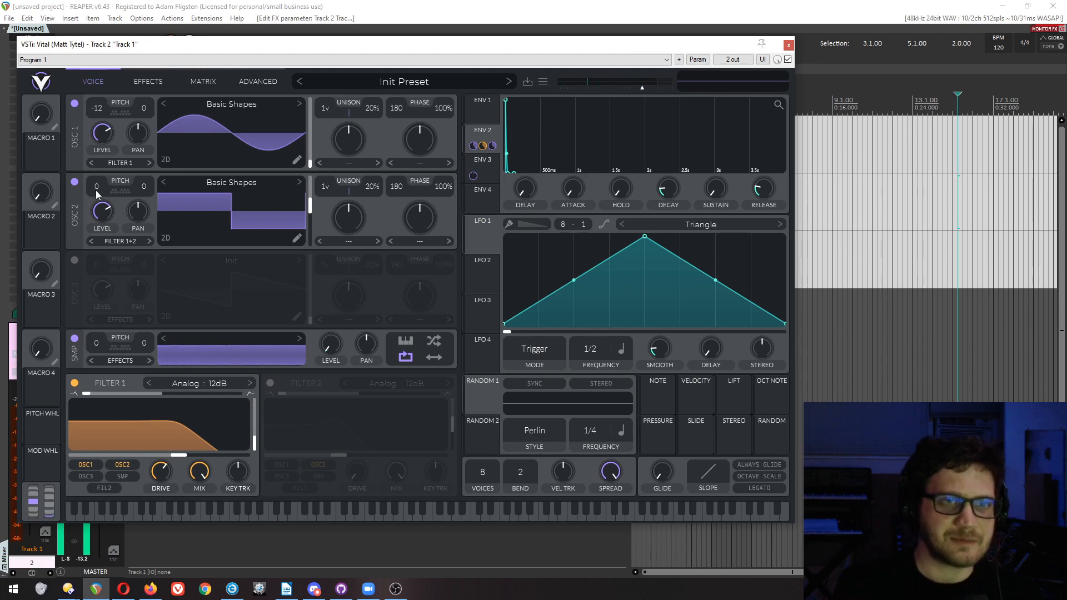
pyautogui.moveTo(108, 230); pyautogui.dragTo(103, 267)
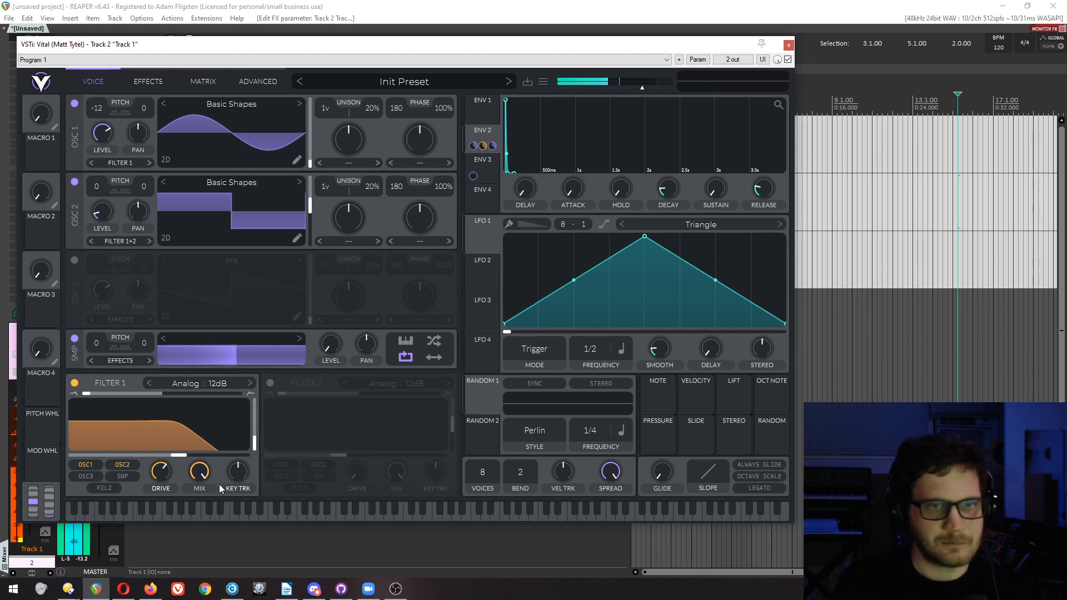
# Lower Filter 1's cutoff with some added resonance, and reduce Env 2's modulation of the noise sample level.
pyautogui.moveTo(178, 456); pyautogui.dragTo(157, 456)
pyautogui.moveTo(255, 455); pyautogui.dragTo(249, 445)
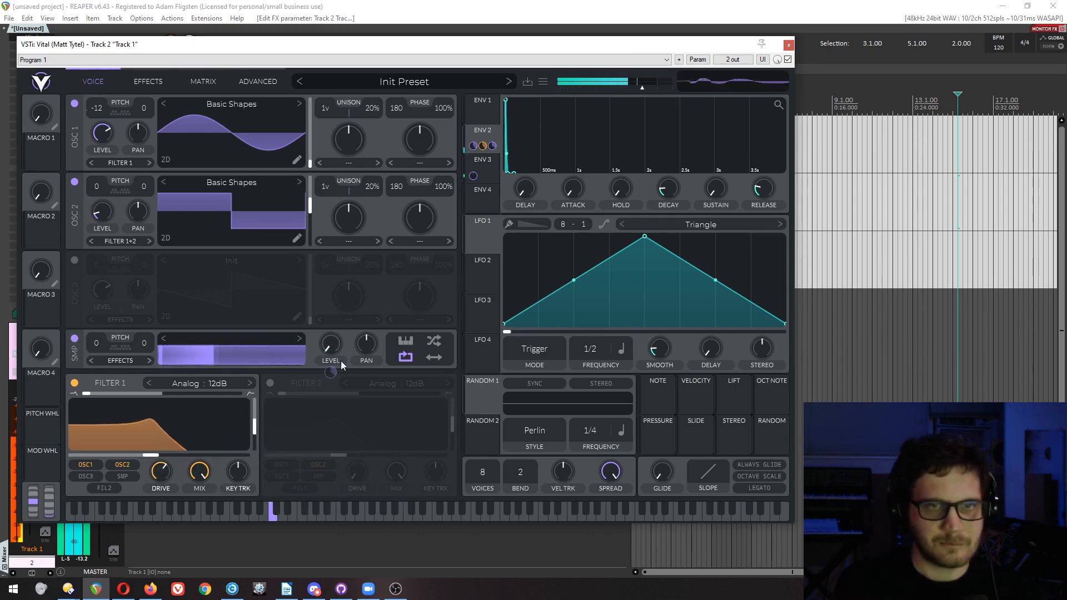
pyautogui.moveTo(330, 370)
pyautogui.moveTo(331, 372); pyautogui.dragTo(331, 383)
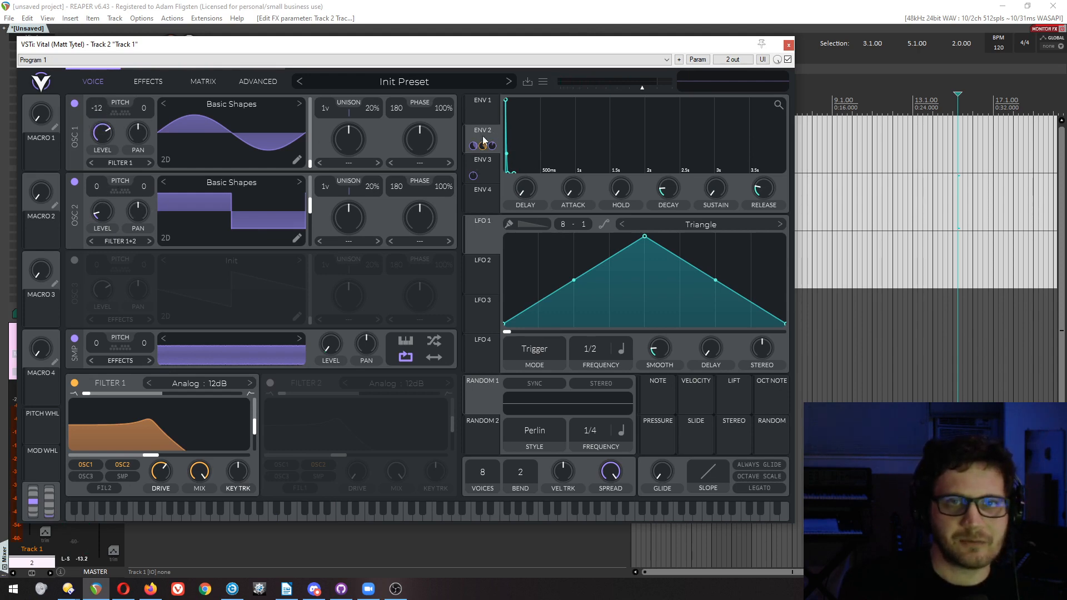
# Route both Env 2 and Env 3 to the transpose of oscillator 2.
pyautogui.moveTo(482, 138); pyautogui.dragTo(97, 195)
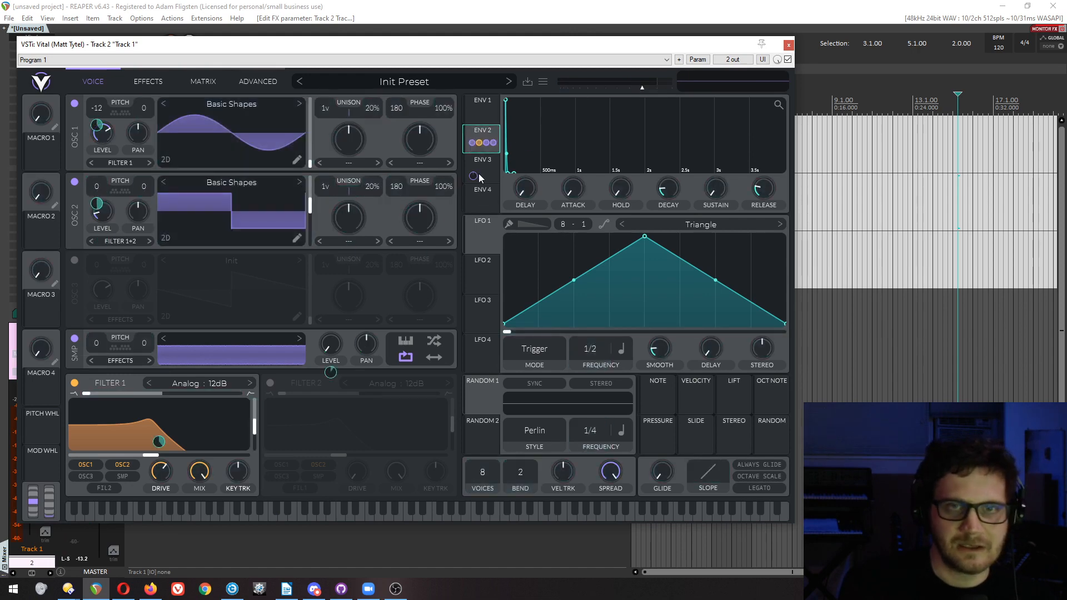
pyautogui.moveTo(473, 175); pyautogui.dragTo(96, 189)
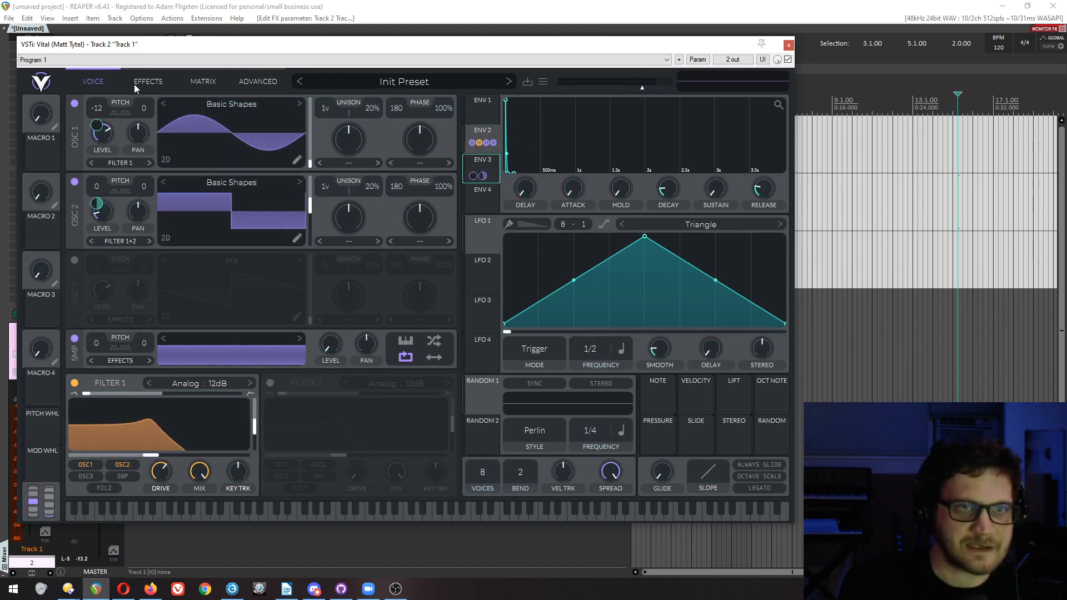
# Set Env 2's modulation amount to 36 for the transposes of oscillator 1 and oscillator 2 in the modulation matrix.
pyautogui.click(148, 81)
pyautogui.click(203, 81)
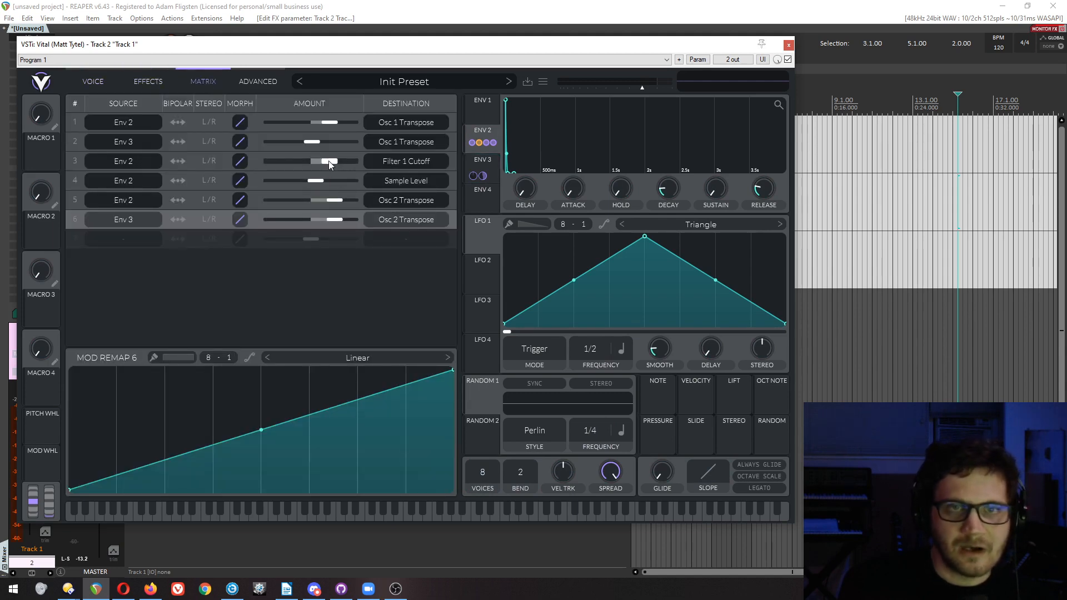
pyautogui.rightClick(331, 122)
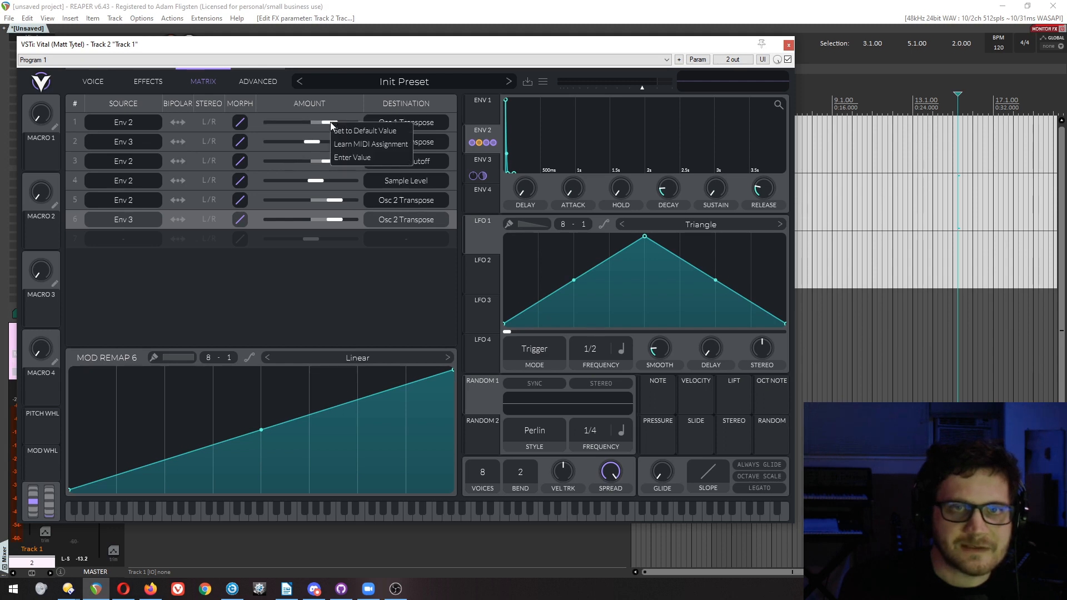
pyautogui.click(359, 157)
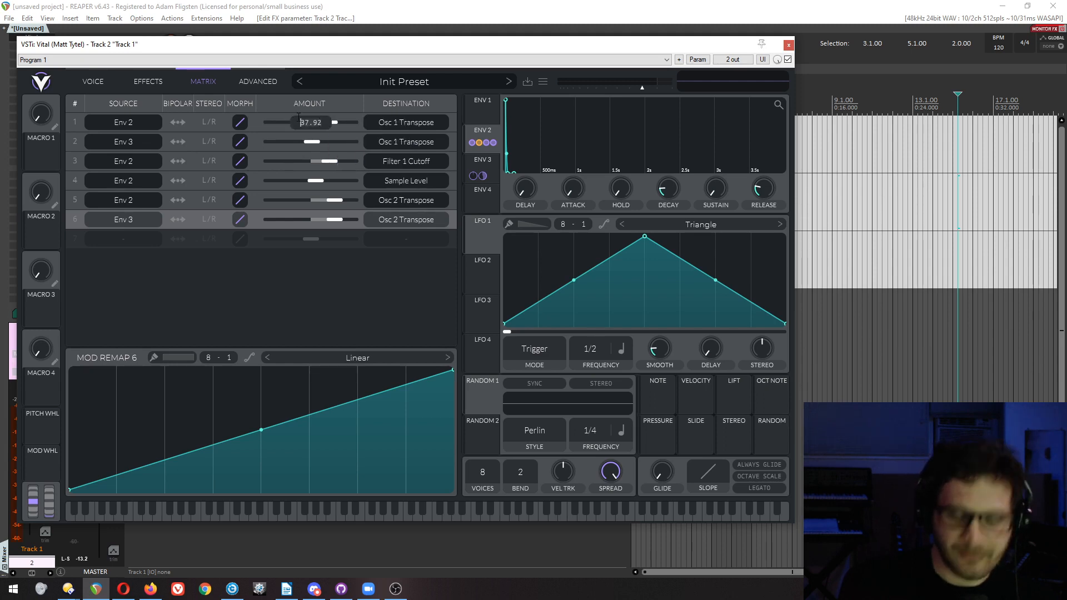
pyautogui.write('3')
pyautogui.press('Return')
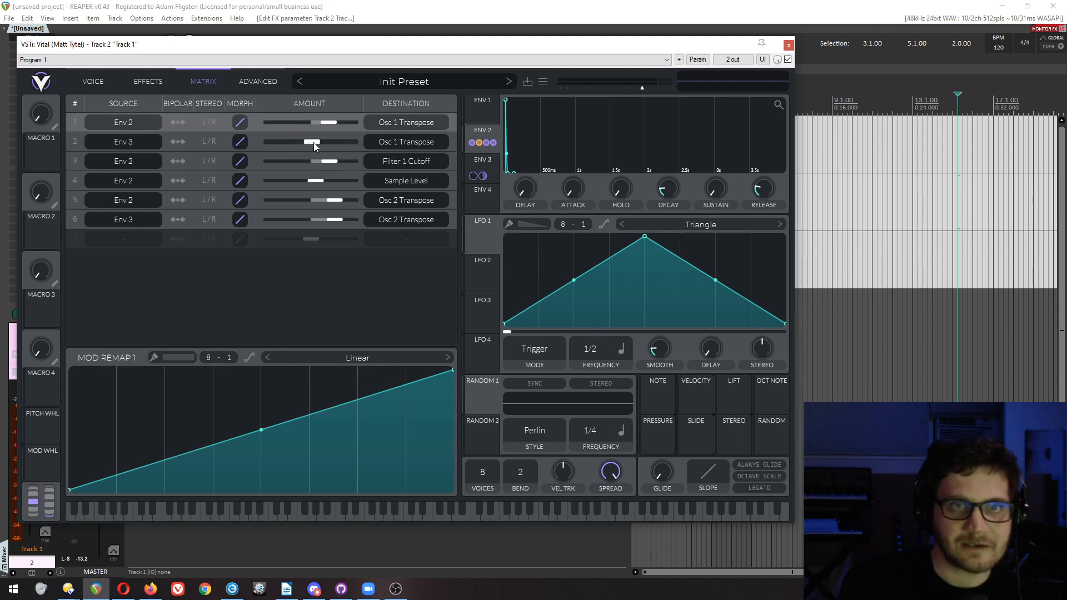
pyautogui.rightClick(334, 200)
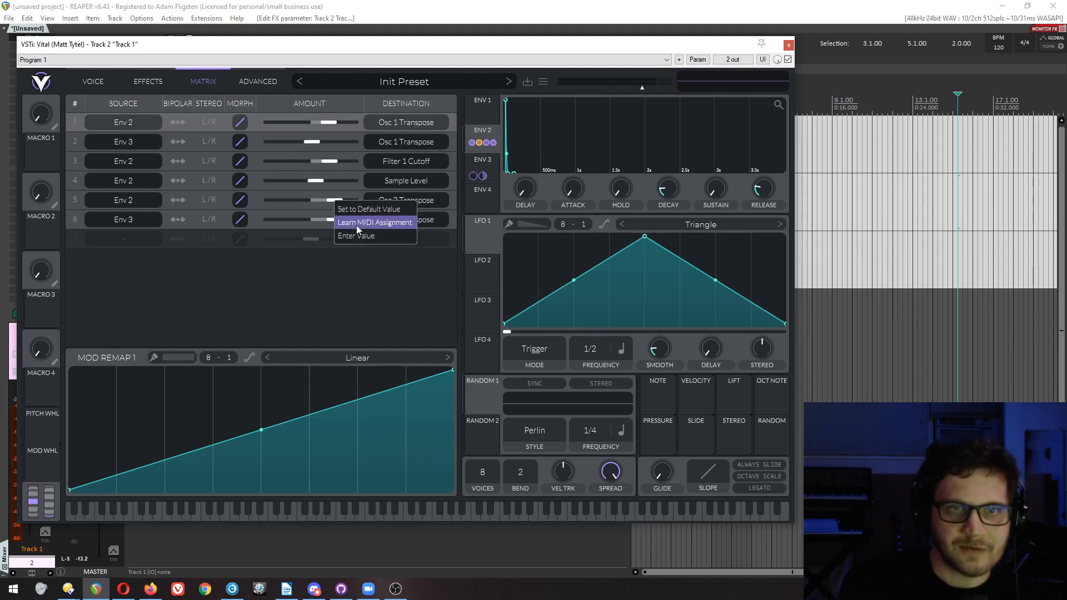
pyautogui.click(361, 236)
pyautogui.write('48')
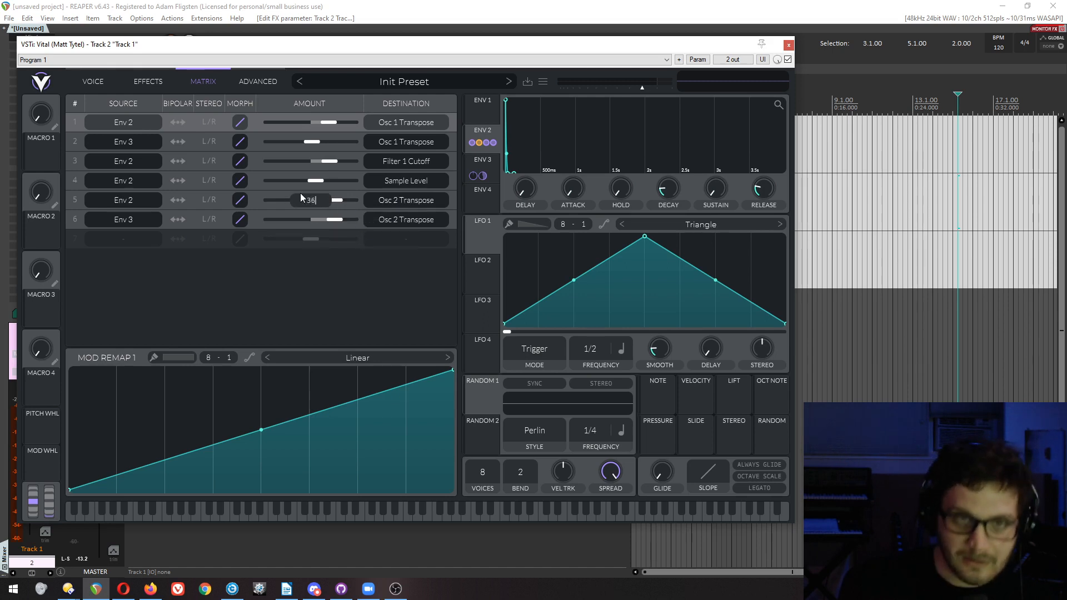
pyautogui.press('Return')
# Reduce Env 3's modulation amount on oscillator 2's transpose to match its small amount on oscillator 1's transpose.
pyautogui.rightClick(330, 220)
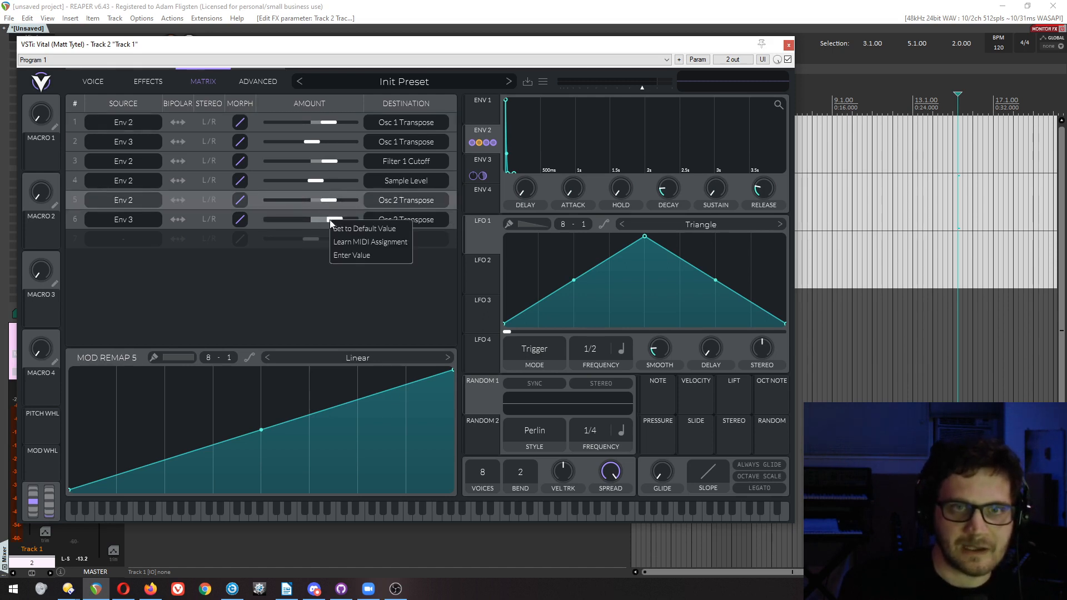
pyautogui.click(354, 258)
pyautogui.write('48')
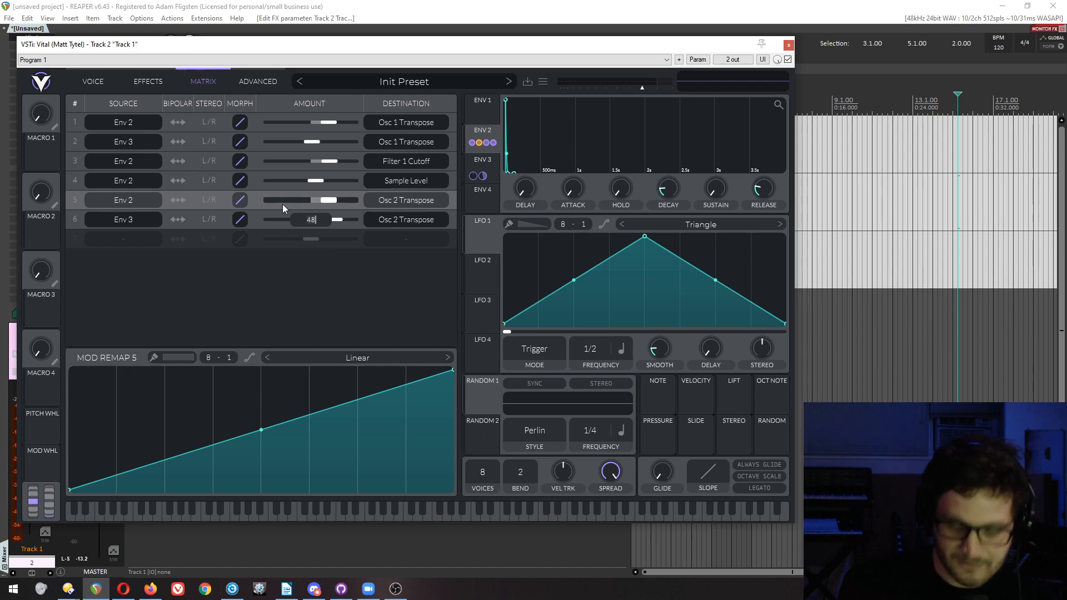
pyautogui.press('Return')
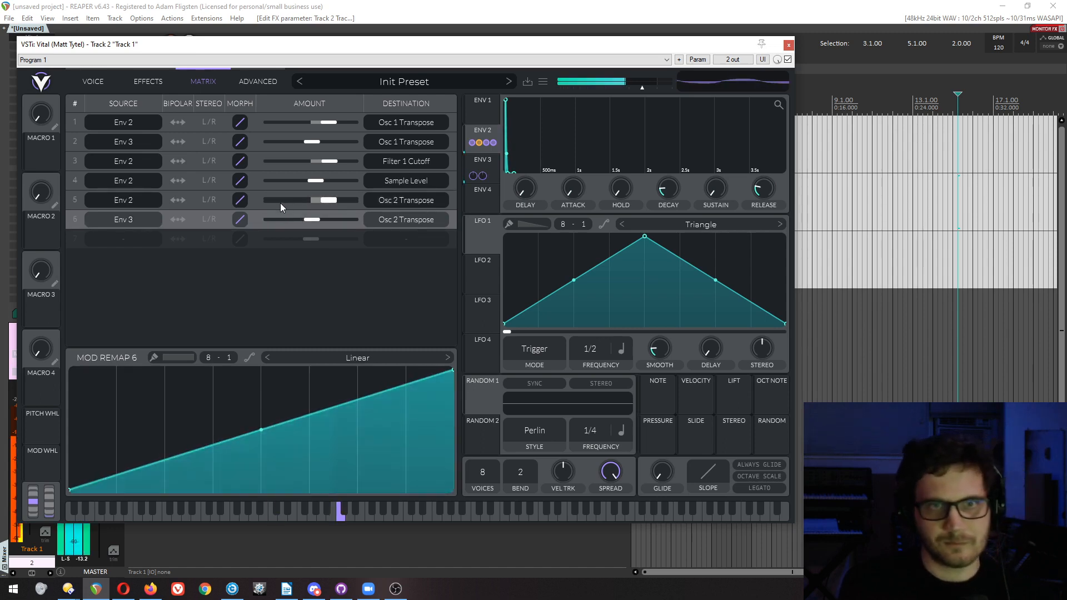
# Enable the Distortion effect with the Soft Clip type and raise its drive slightly.
pyautogui.click(151, 82)
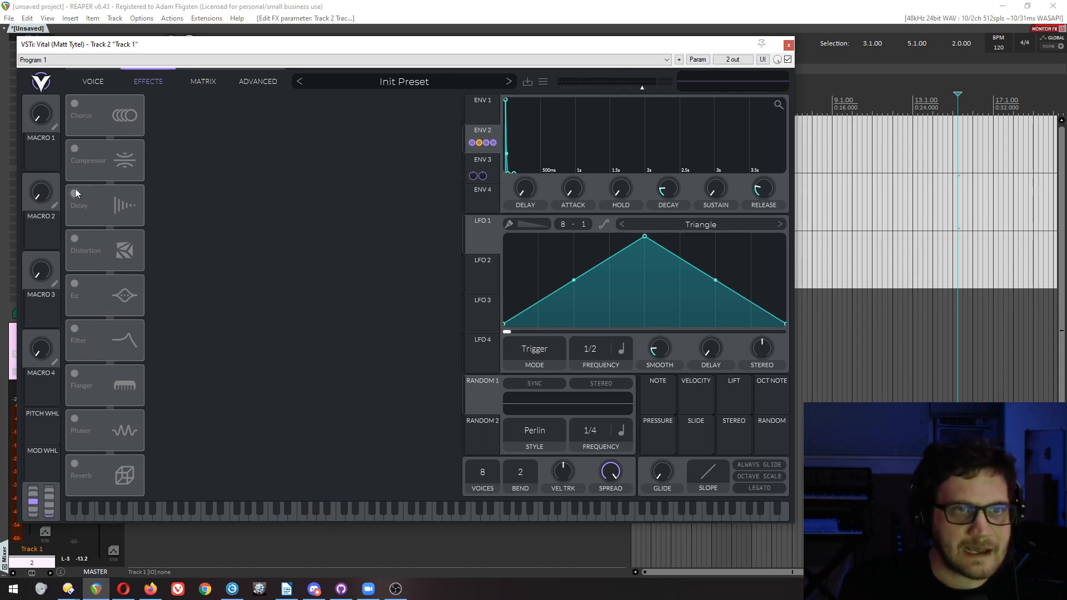
pyautogui.click(74, 238)
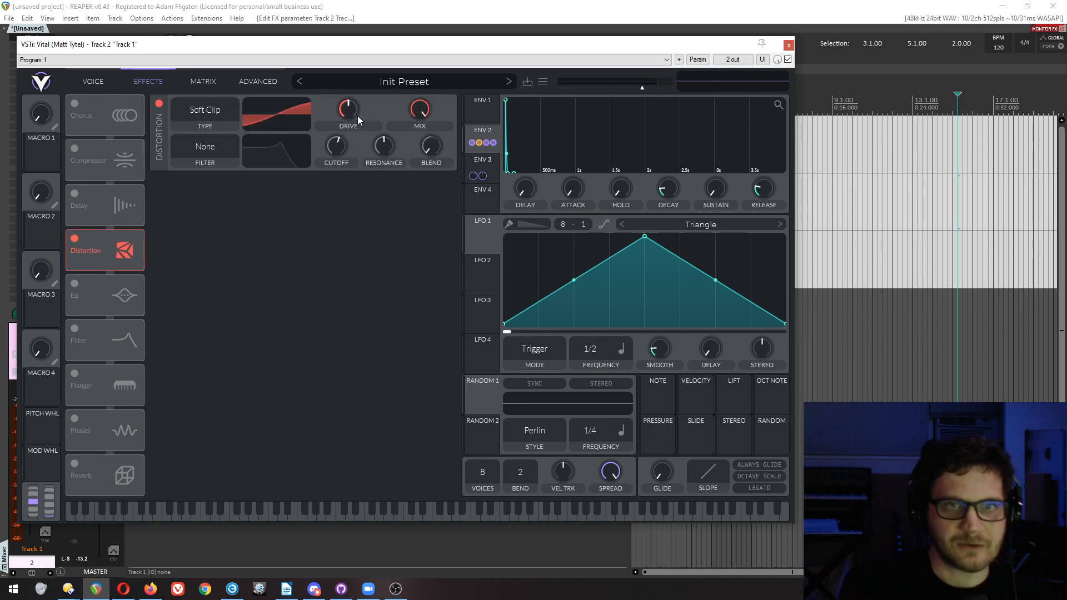
pyautogui.moveTo(351, 118); pyautogui.dragTo(353, 103)
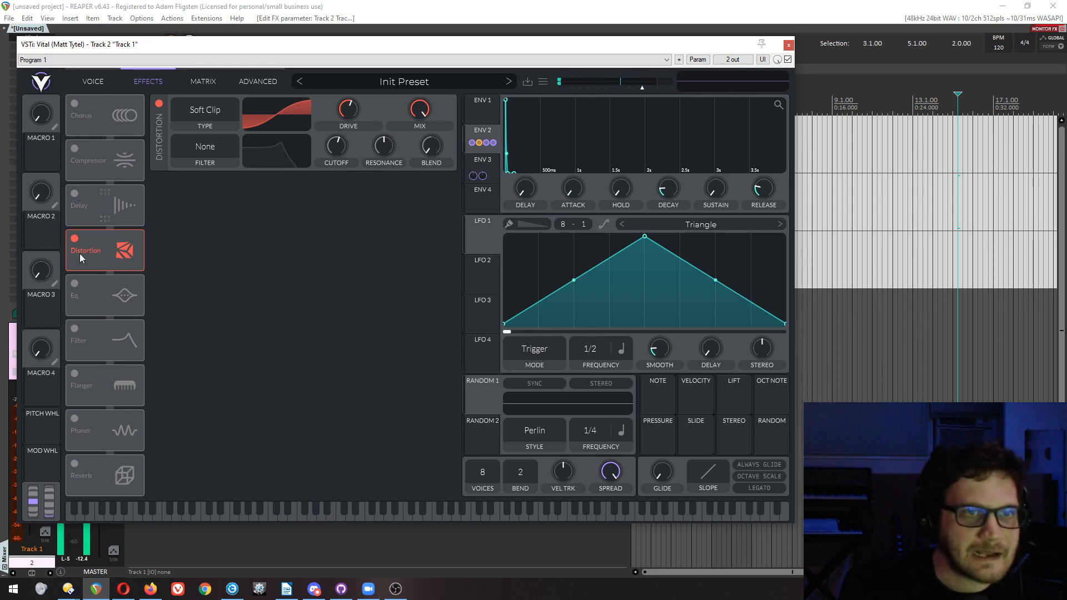
# Enable the EQ ahead of the distortion and boost its middle band by about 12.5 dB at about 54 semitones.
pyautogui.click(74, 283)
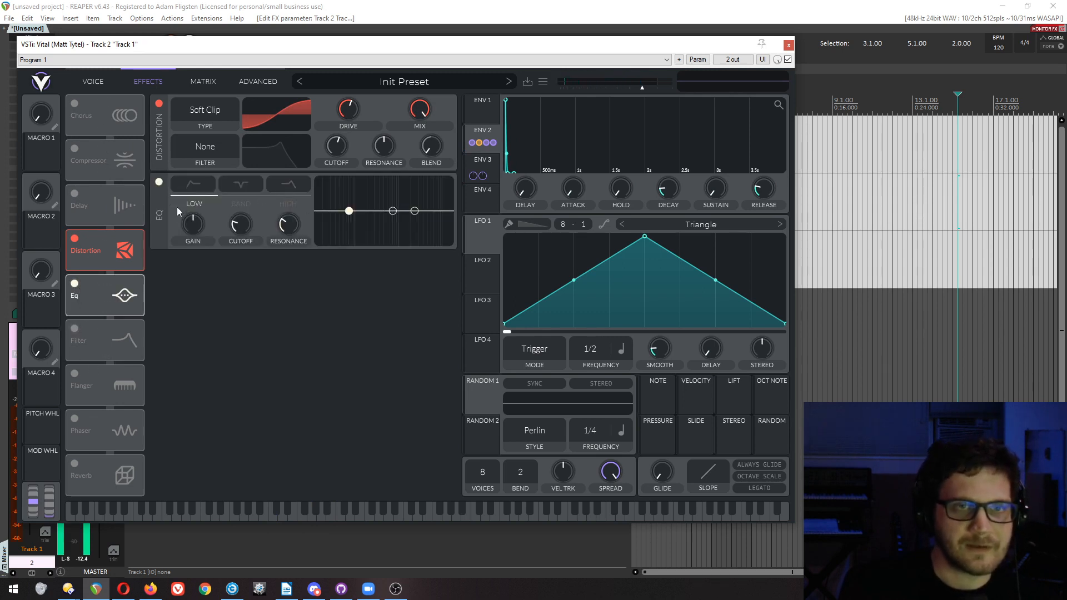
pyautogui.moveTo(91, 291); pyautogui.dragTo(94, 244)
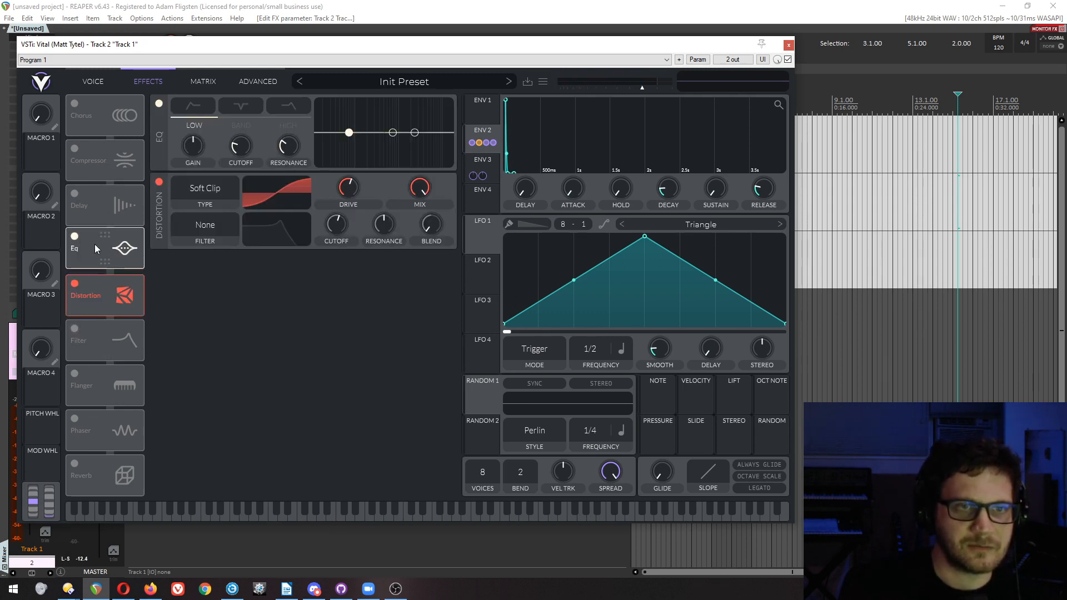
pyautogui.click(393, 134)
pyautogui.moveTo(393, 136); pyautogui.dragTo(364, 110)
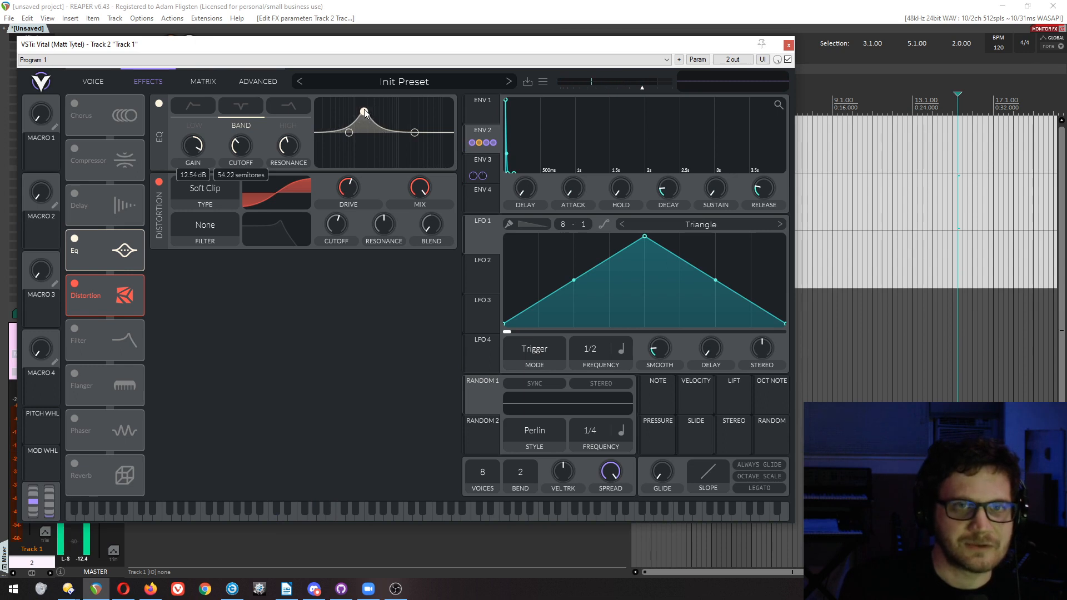
# Lower the drive of Filter 1 in the voice section.
pyautogui.click(96, 83)
pyautogui.moveTo(168, 474)
pyautogui.mouseDown()
pyautogui.moveTo(160, 508)
pyautogui.moveTo(167, 479)
pyautogui.mouseUp()
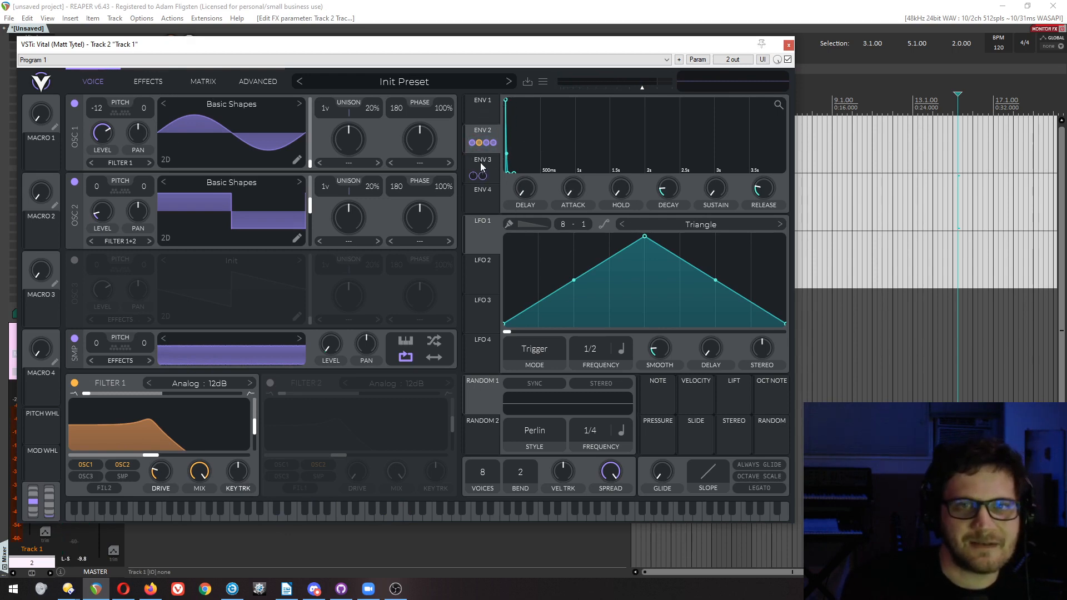
# Change Env 3's modulation amount on oscillator 2's transpose to a small negative value in the modulation matrix.
pyautogui.click(150, 81)
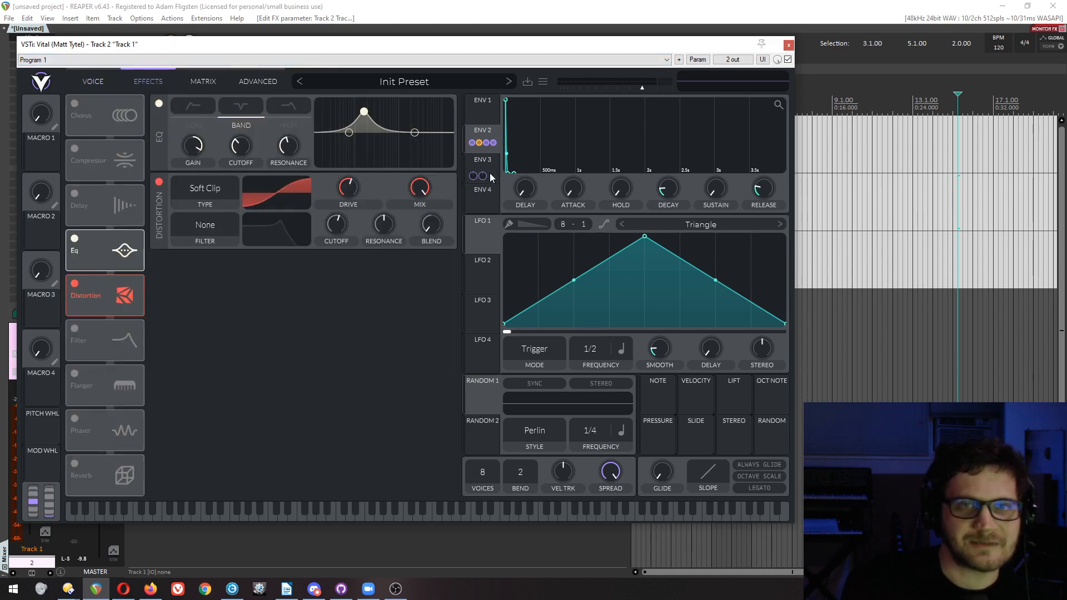
pyautogui.click(203, 80)
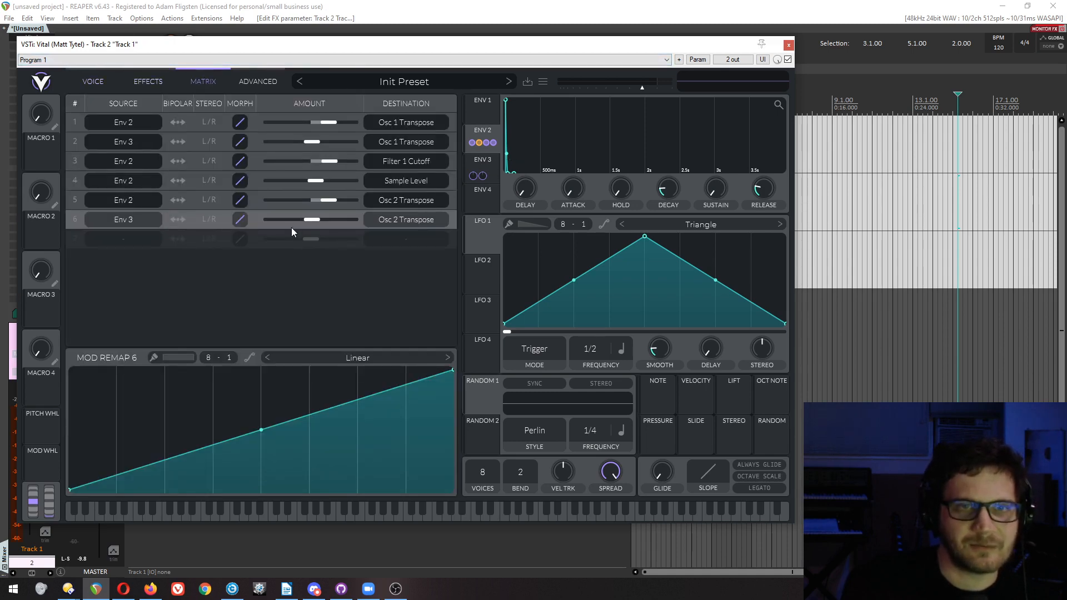
pyautogui.rightClick(313, 221)
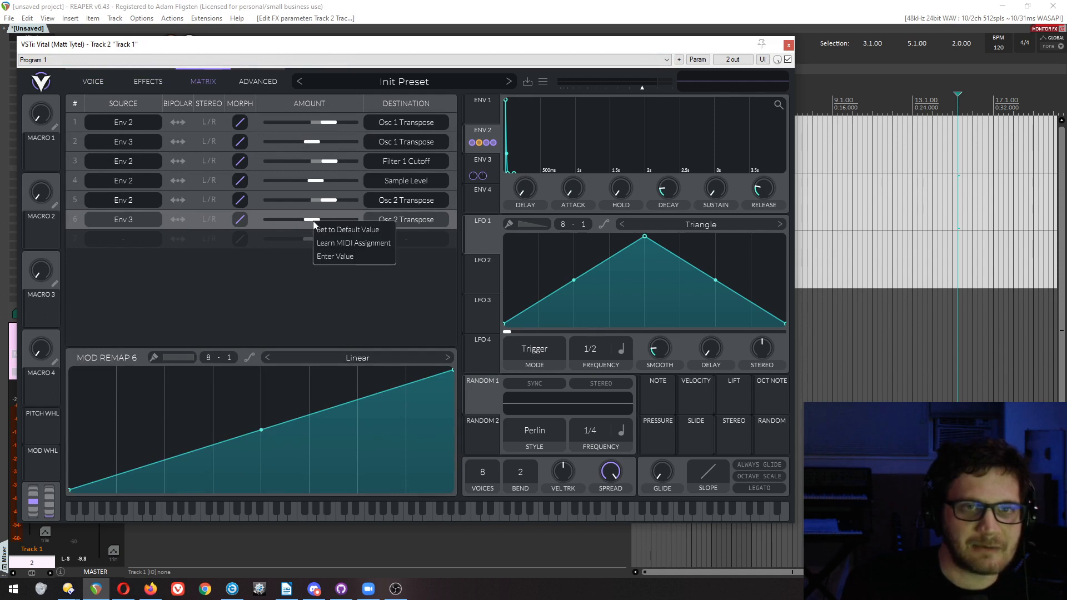
pyautogui.click(330, 248)
pyautogui.write('2')
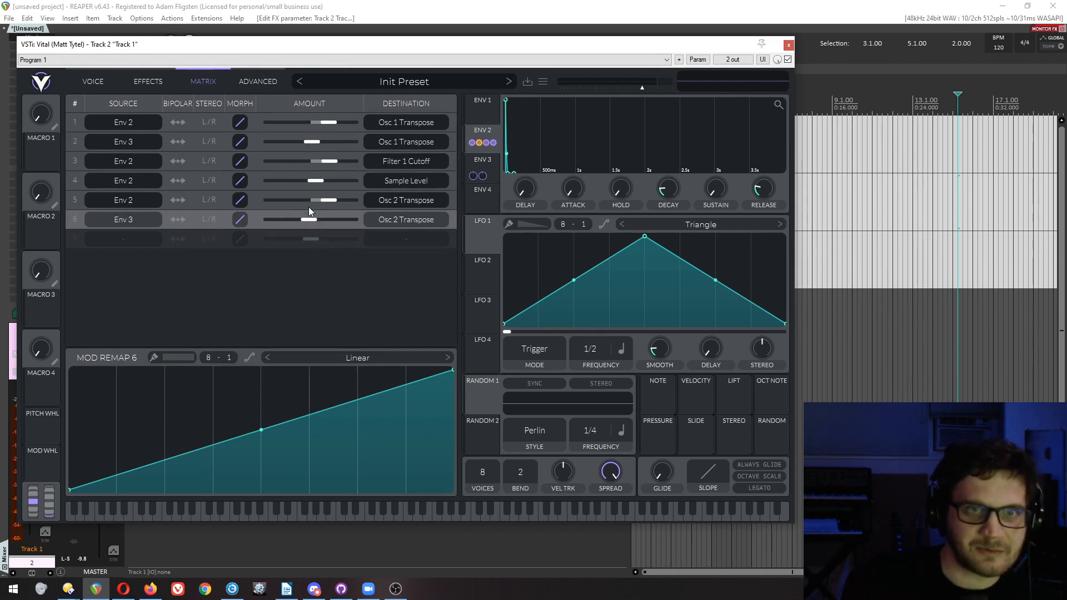
# Set Env 2's modulation amount on the sample level to 0.1.
pyautogui.rightClick(316, 182)
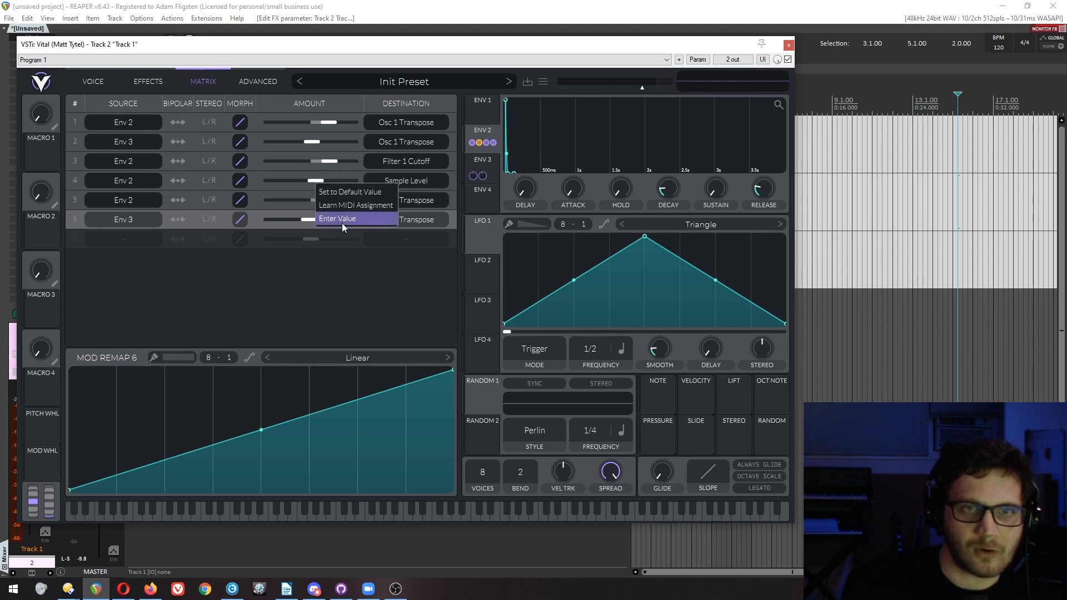
pyautogui.click(343, 219)
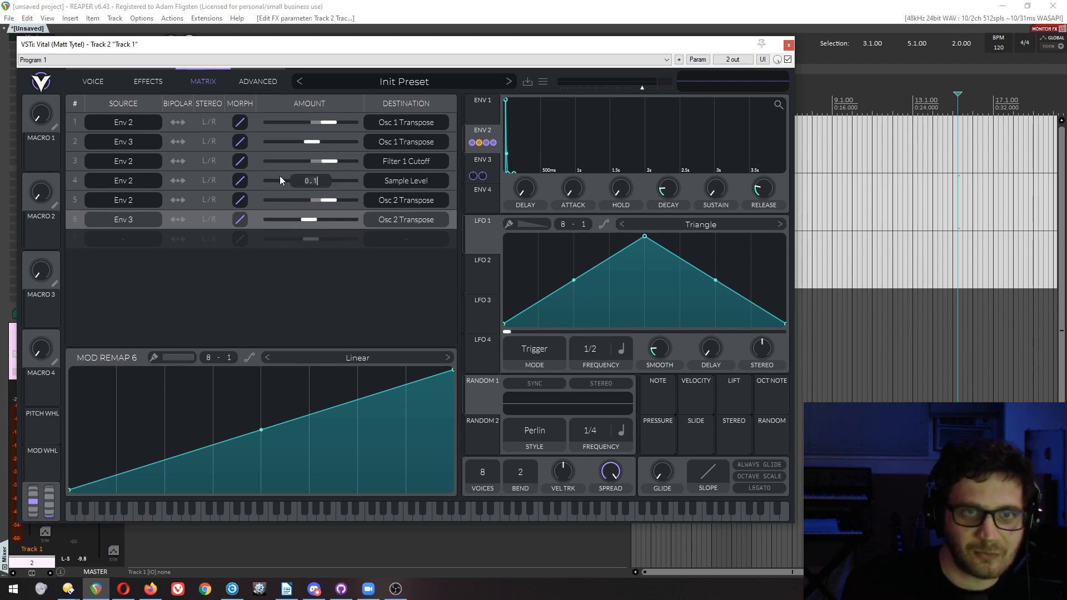
pyautogui.write('.1')
pyautogui.press('Return')
# Try an amount of -1 for Env 2's modulation of the sample level and return it to 0.1.
pyautogui.rightClick(320, 184)
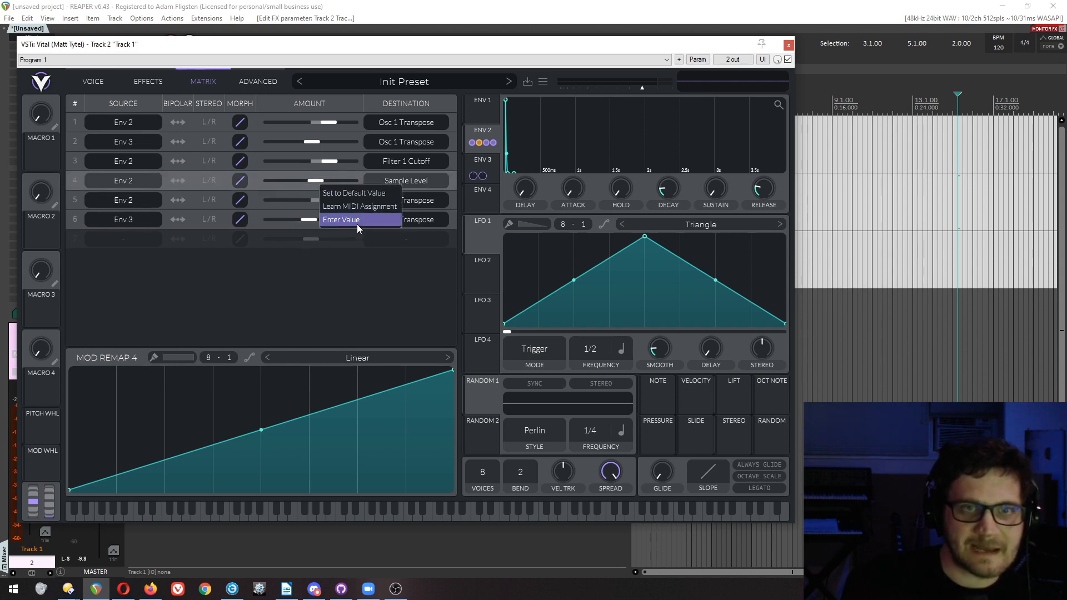
pyautogui.click(357, 223)
pyautogui.write('-1')
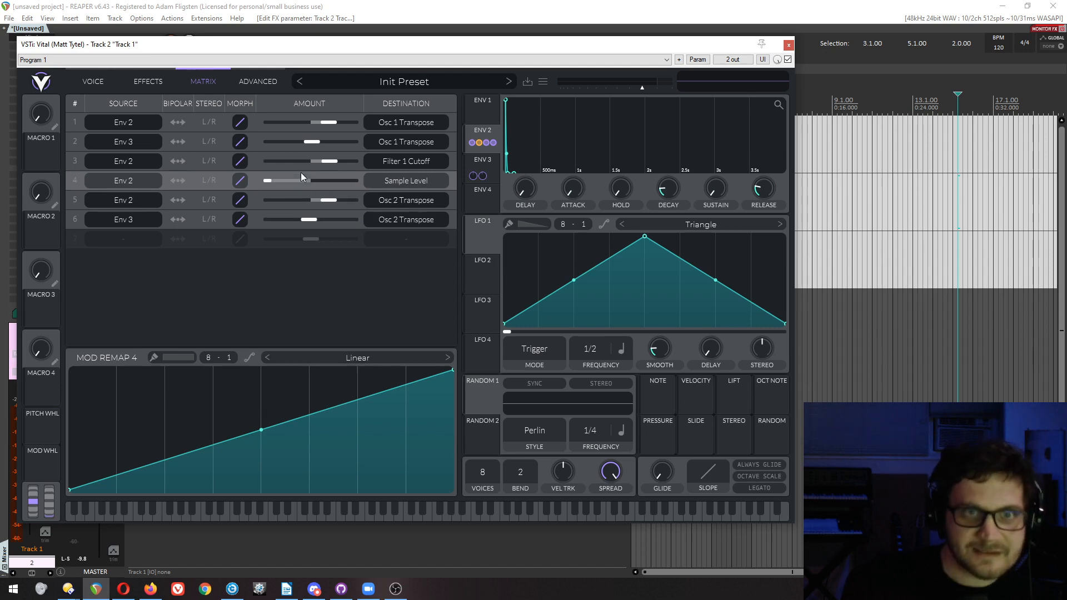
pyautogui.press('Return')
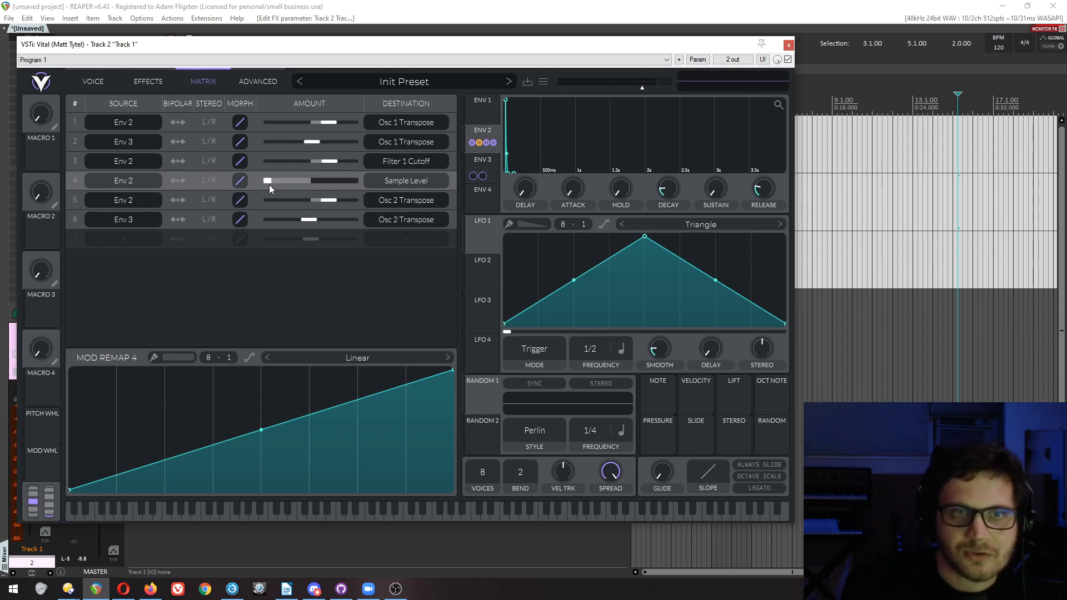
pyautogui.rightClick(269, 181)
pyautogui.click(306, 220)
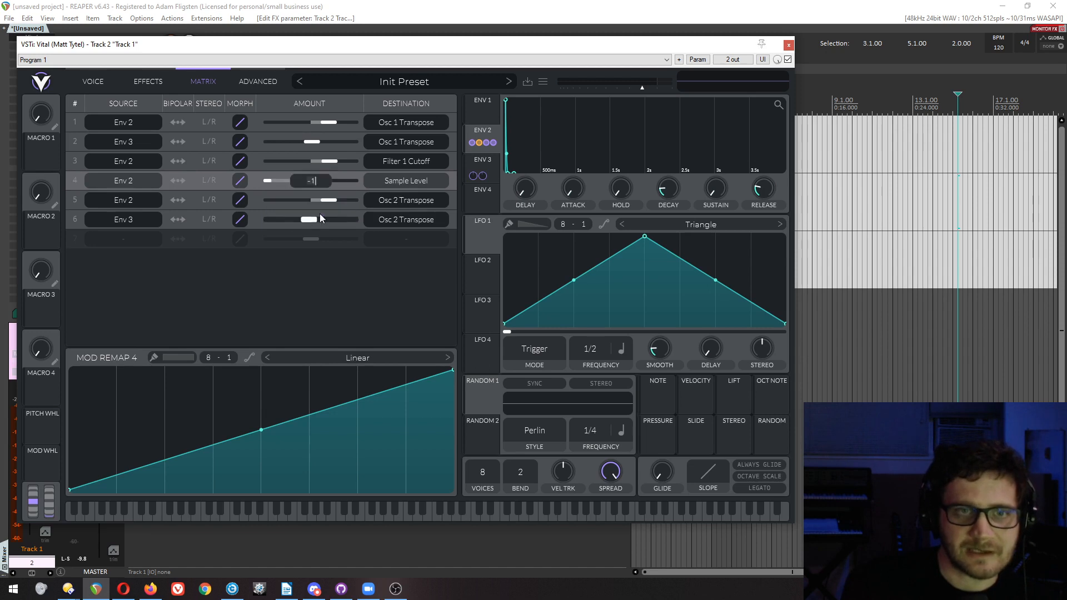
pyautogui.write('0.1')
pyautogui.press('Return')
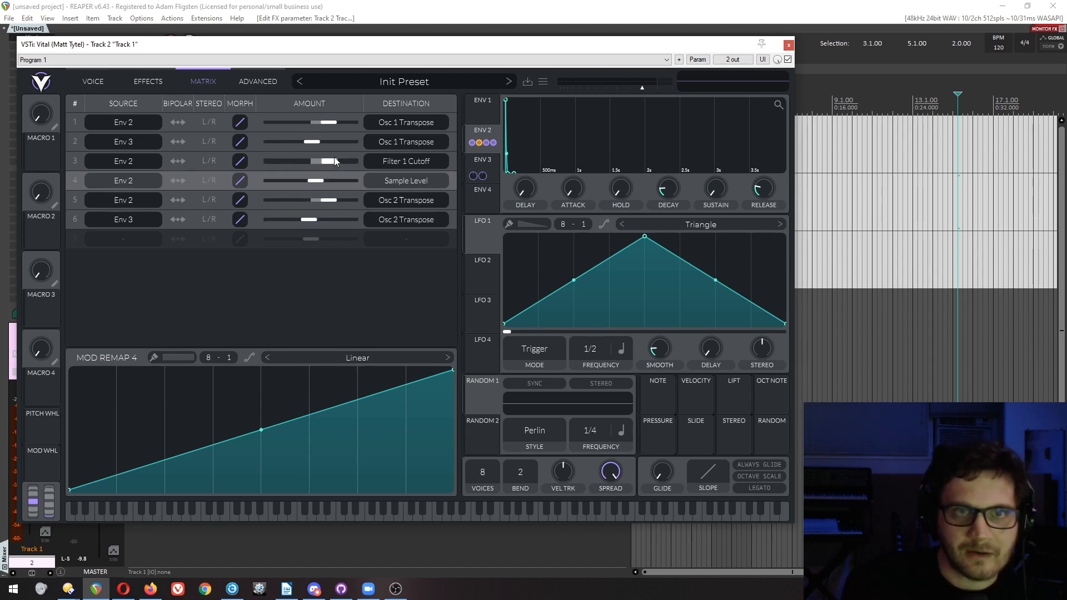
# Change Env 3's modulation amount on oscillator 1's transpose to a small negative value matching oscillator 2's.
pyautogui.rightClick(312, 143)
pyautogui.click(339, 192)
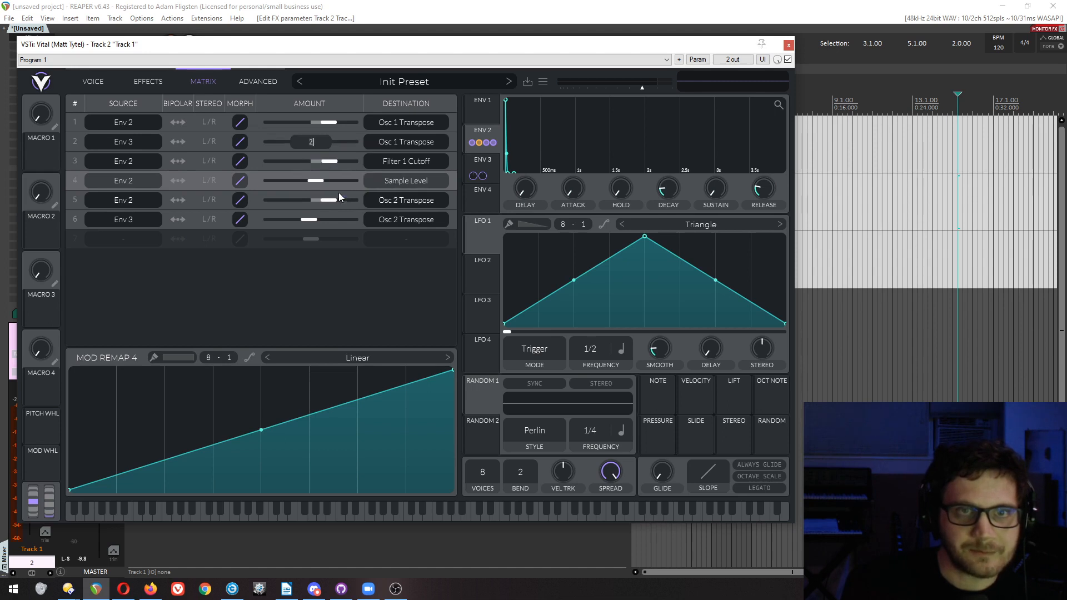
pyautogui.write('2')
pyautogui.press('Return')
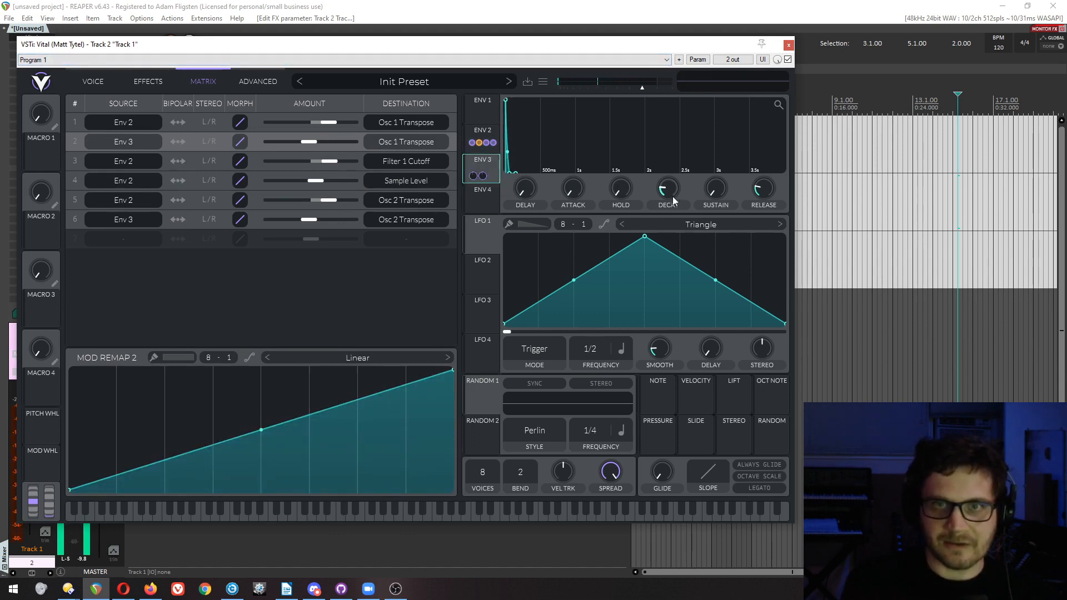
# Lengthen the Env 3 decay to about 0.115 seconds.
pyautogui.moveTo(673, 197); pyautogui.dragTo(672, 185)
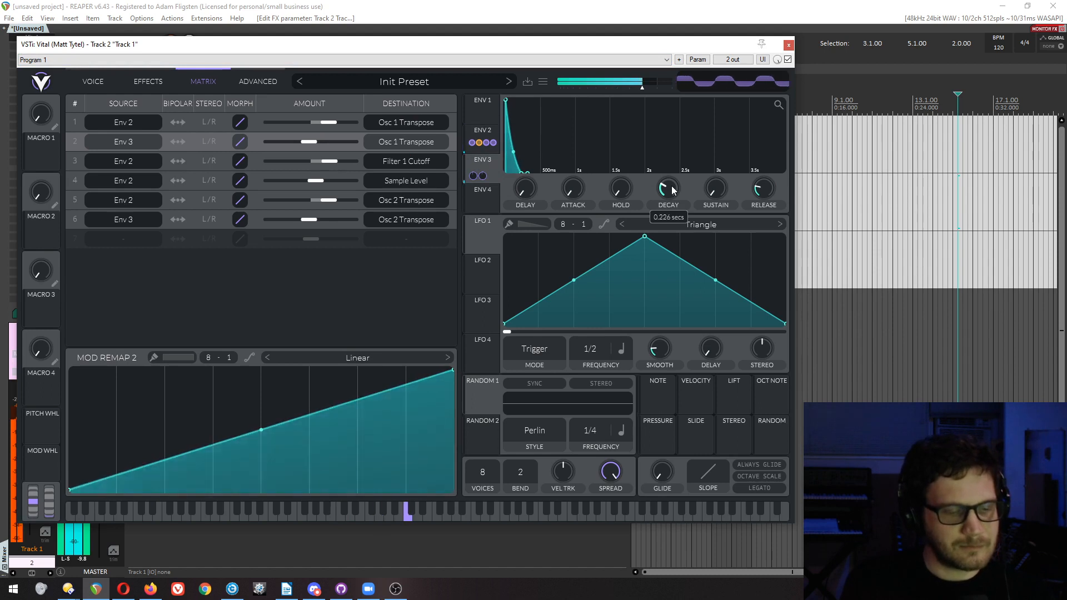
pyautogui.moveTo(672, 191); pyautogui.dragTo(667, 198)
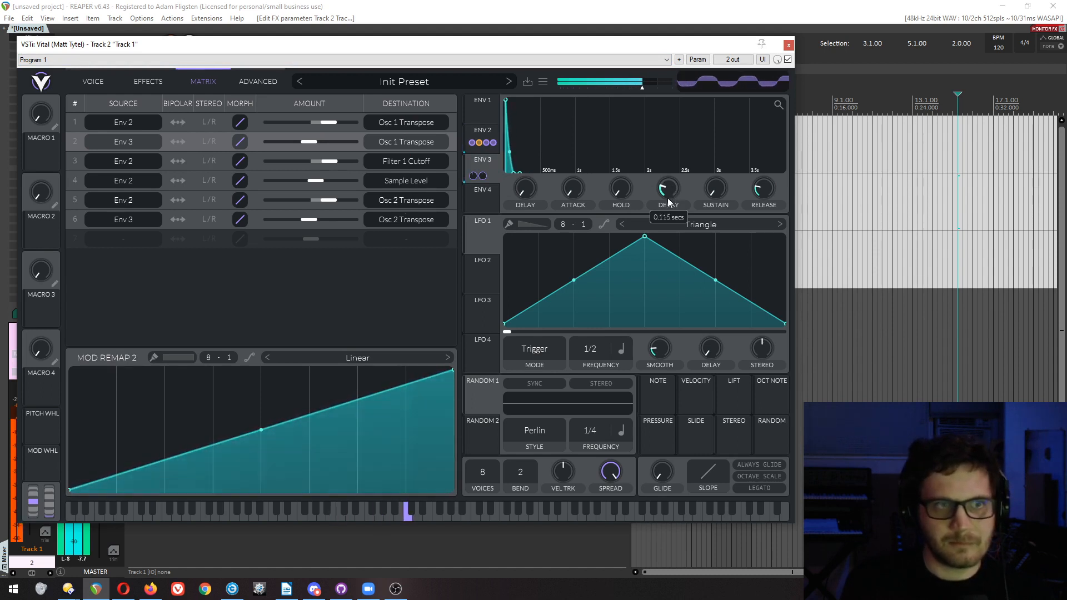